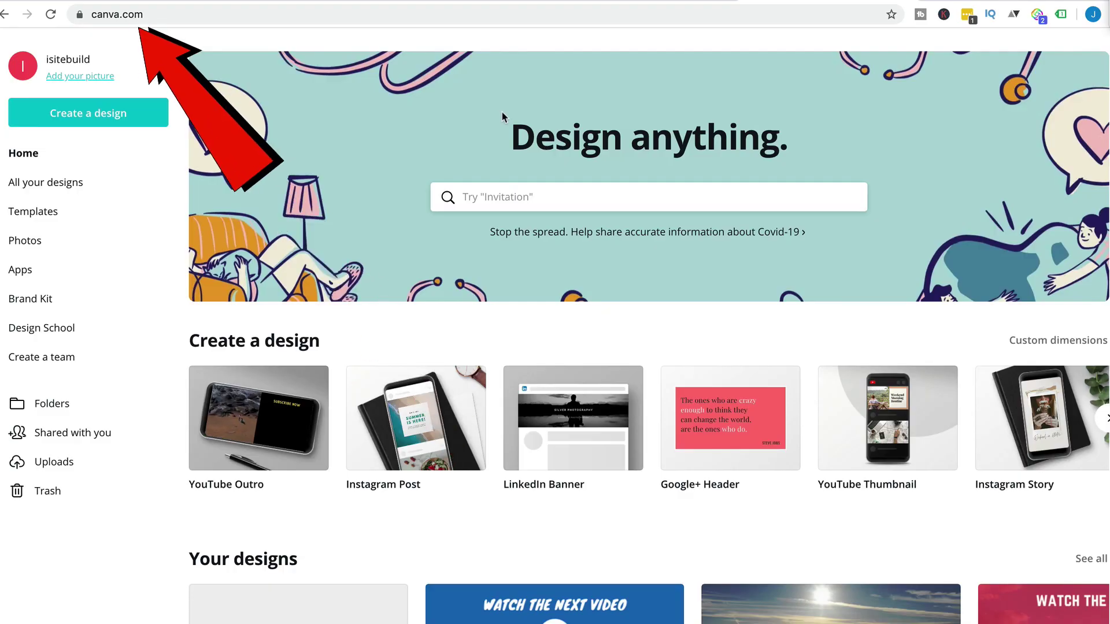
# Create a new Canva design with custom dimensions 1920 × 1080
pyautogui.click(99, 118)
pyautogui.click(69, 184)
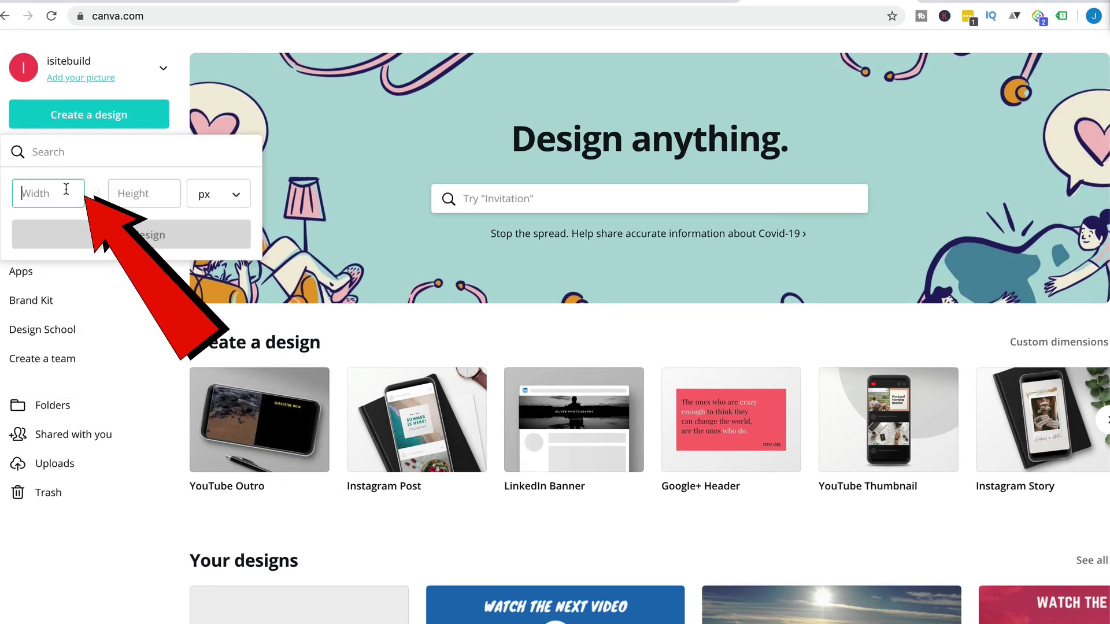
pyautogui.write('1920')
pyautogui.press('Tab')
pyautogui.write('1080')
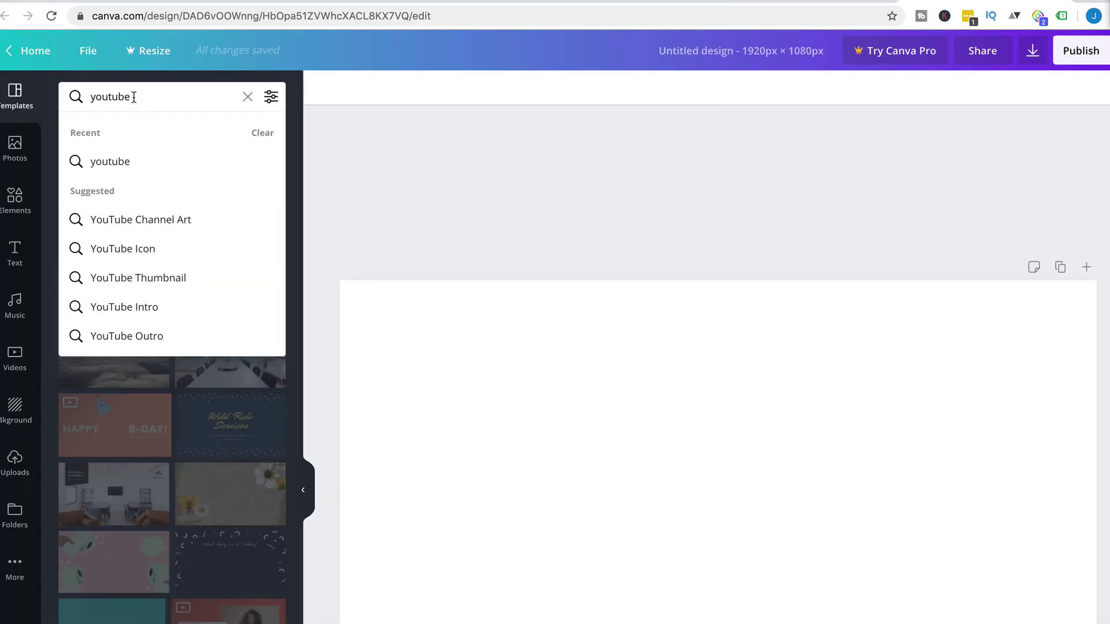
# Apply the blue 'Thank you for watching' YouTube Outro template
pyautogui.click(131, 338)
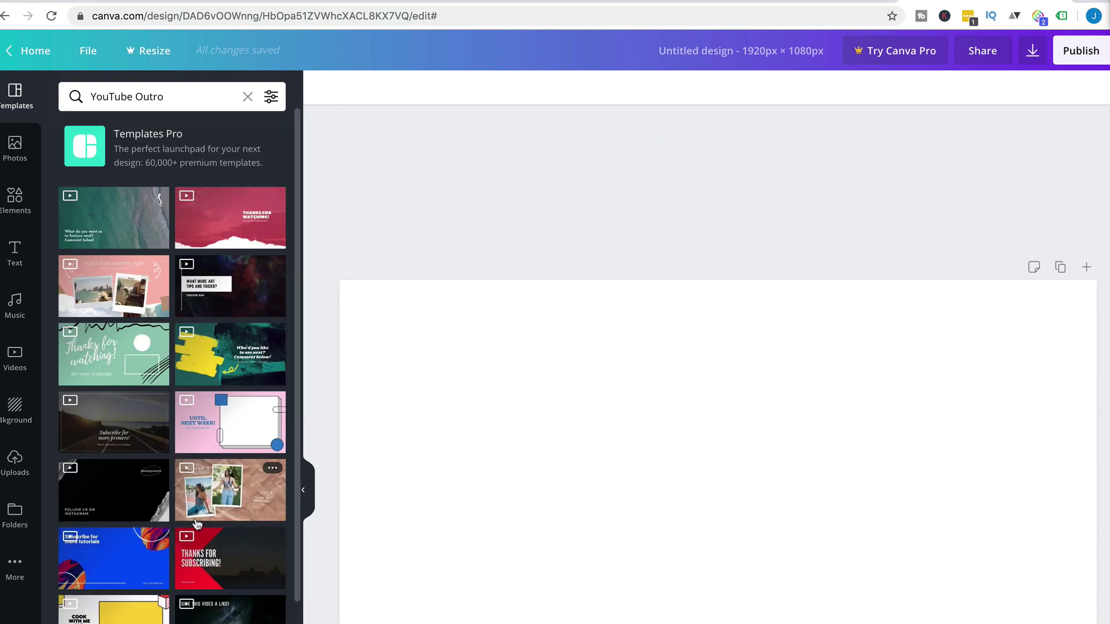
pyautogui.scroll(-15, 196, 523)
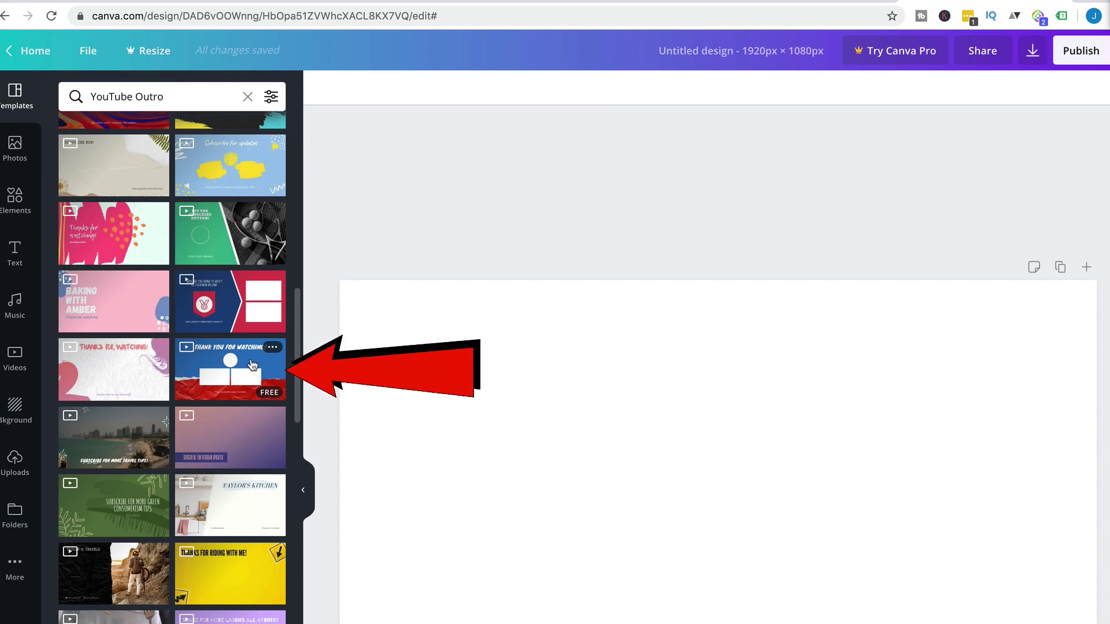
pyautogui.click(252, 363)
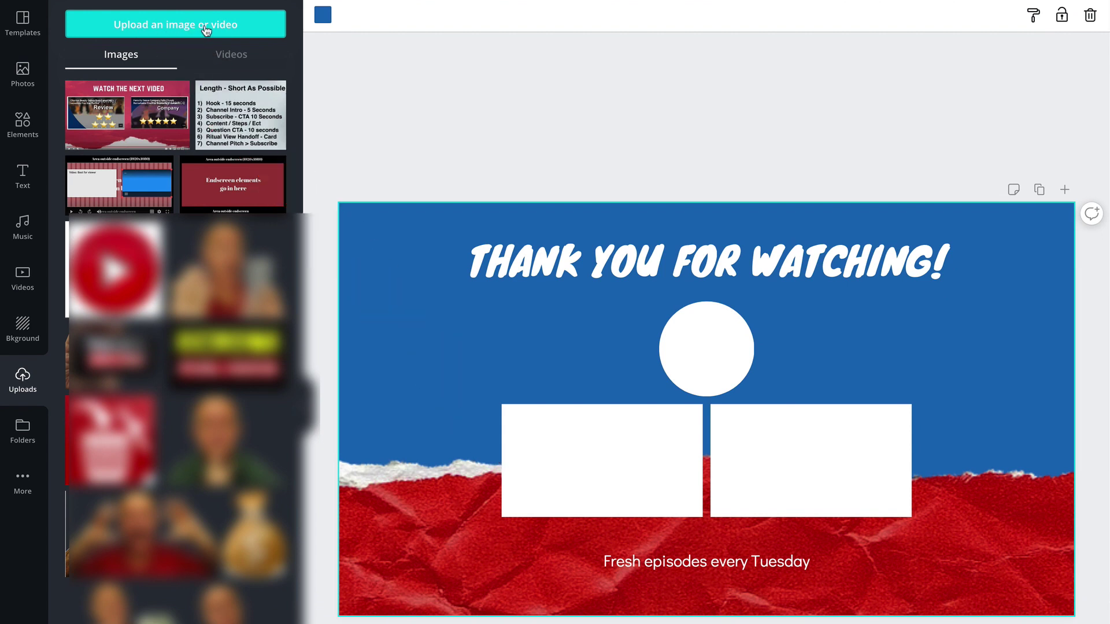
# Add the endscreen guide image from Uploads and stretch it to w 1920, h 1080
pyautogui.click(249, 192)
pyautogui.moveTo(959, 268); pyautogui.dragTo(1045, 234)
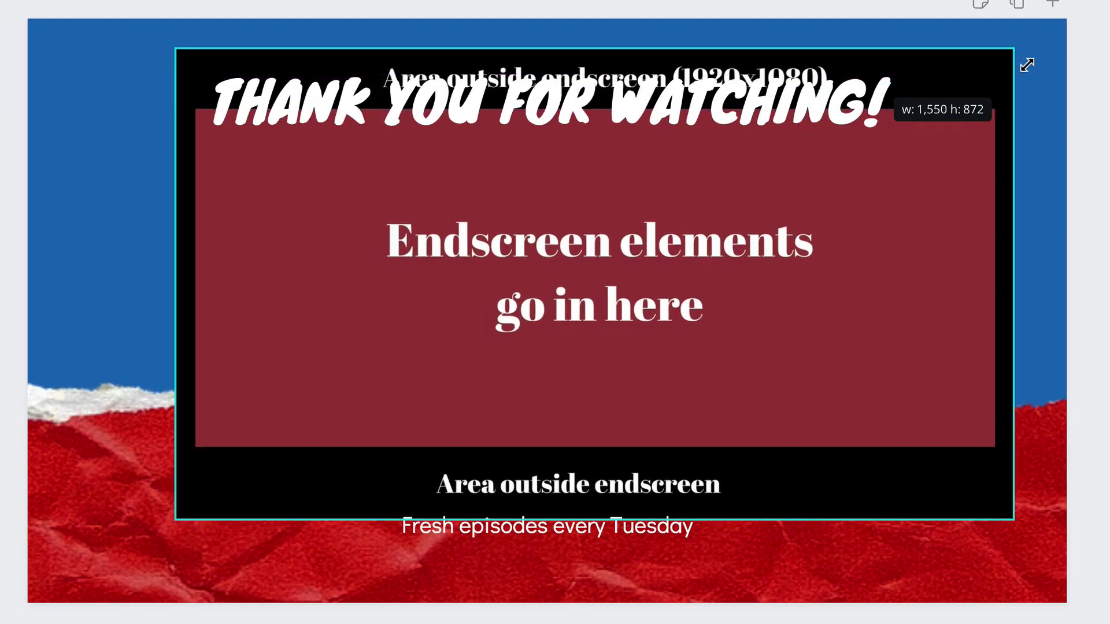
pyautogui.moveTo(1026, 65); pyautogui.dragTo(1074, 40)
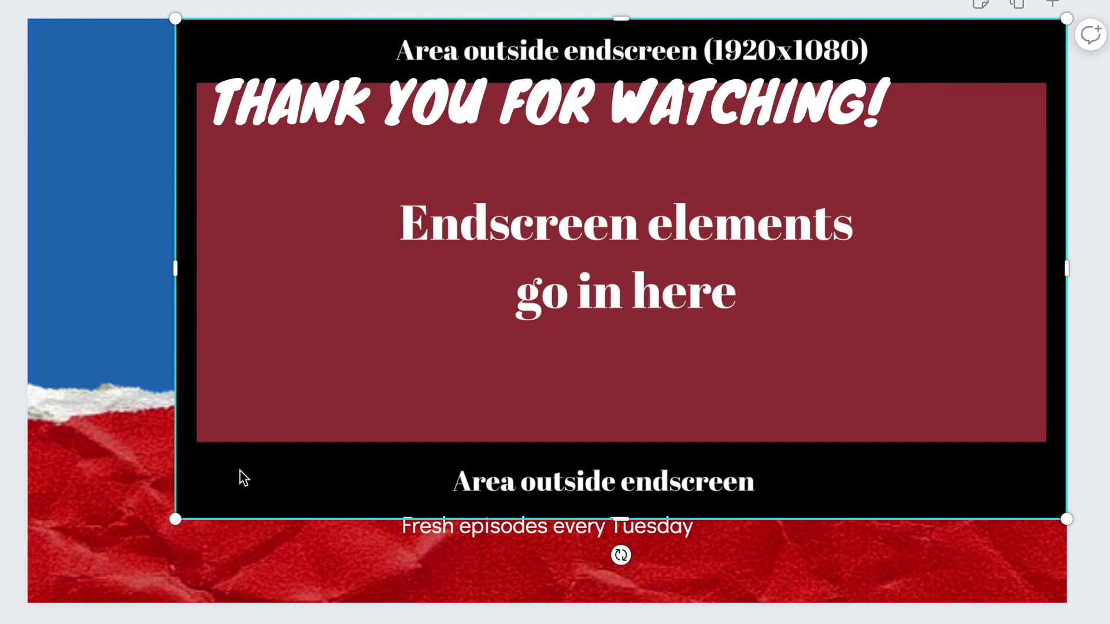
pyautogui.moveTo(176, 518); pyautogui.dragTo(12, 562)
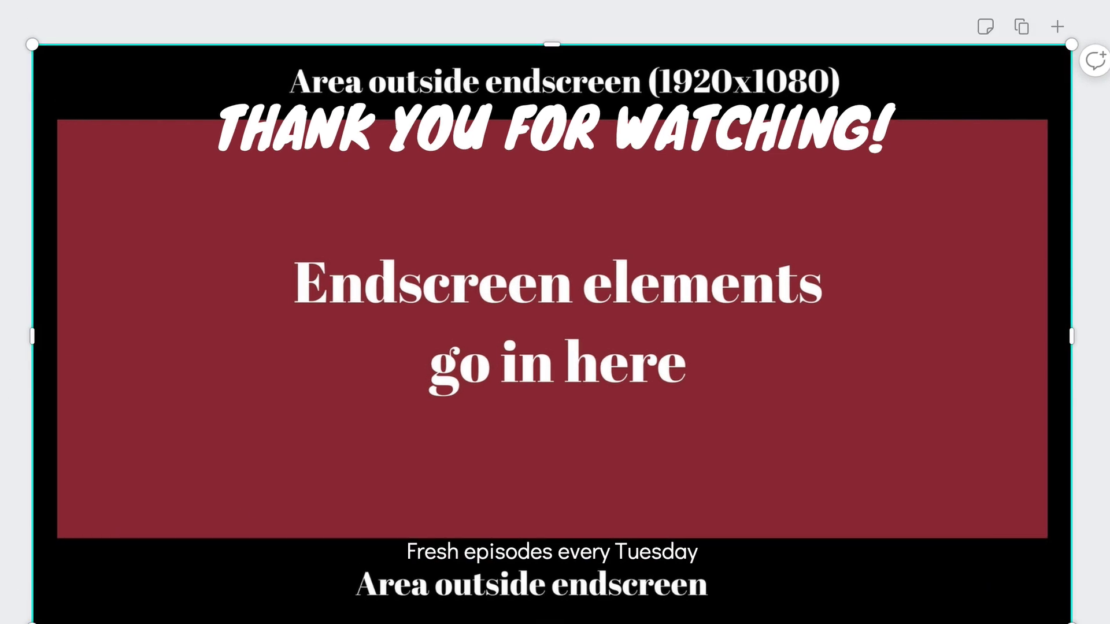
pyautogui.click(976, 17)
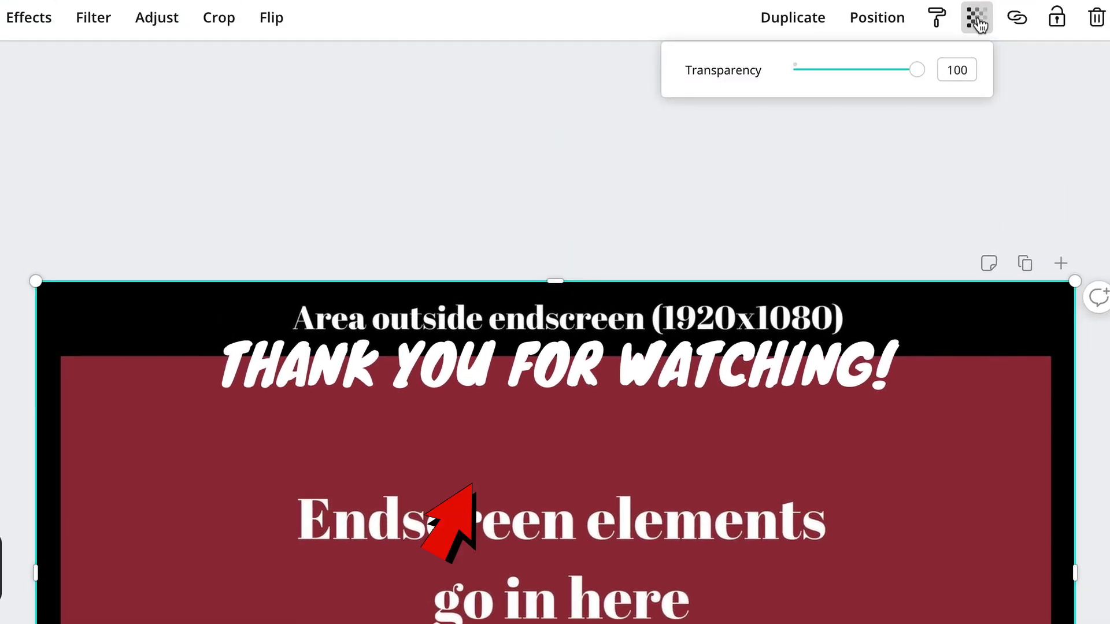
# Fade the guide image to about 40 transparency so the circle and white boxes show
pyautogui.moveTo(916, 69)
pyautogui.mouseDown()
pyautogui.moveTo(747, 77)
pyautogui.moveTo(824, 85)
pyautogui.mouseUp()
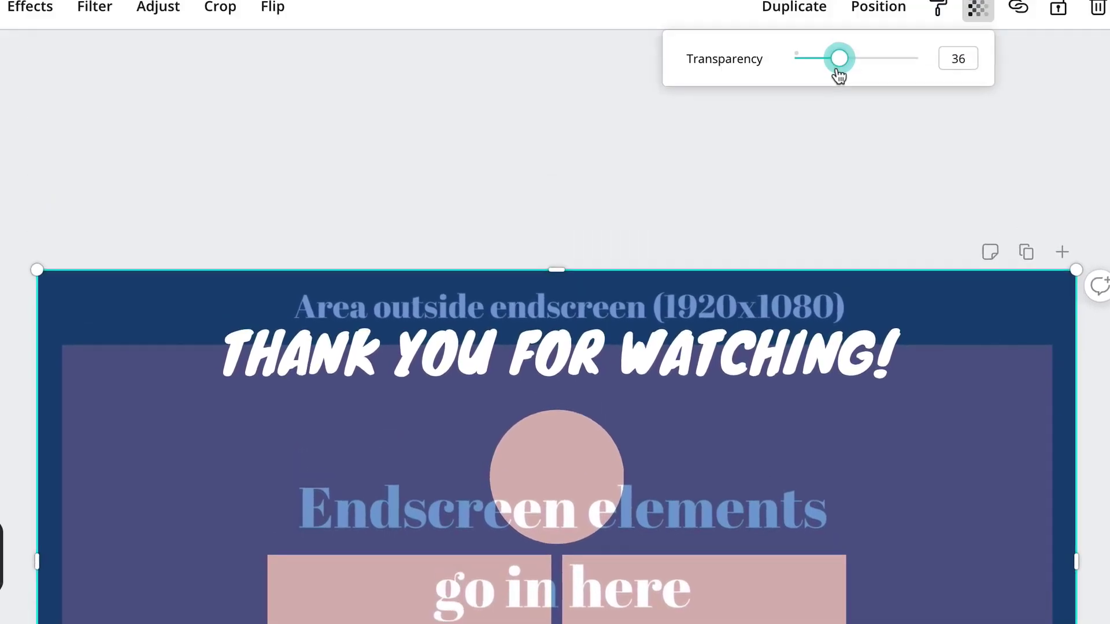
pyautogui.moveTo(837, 91); pyautogui.dragTo(845, 93)
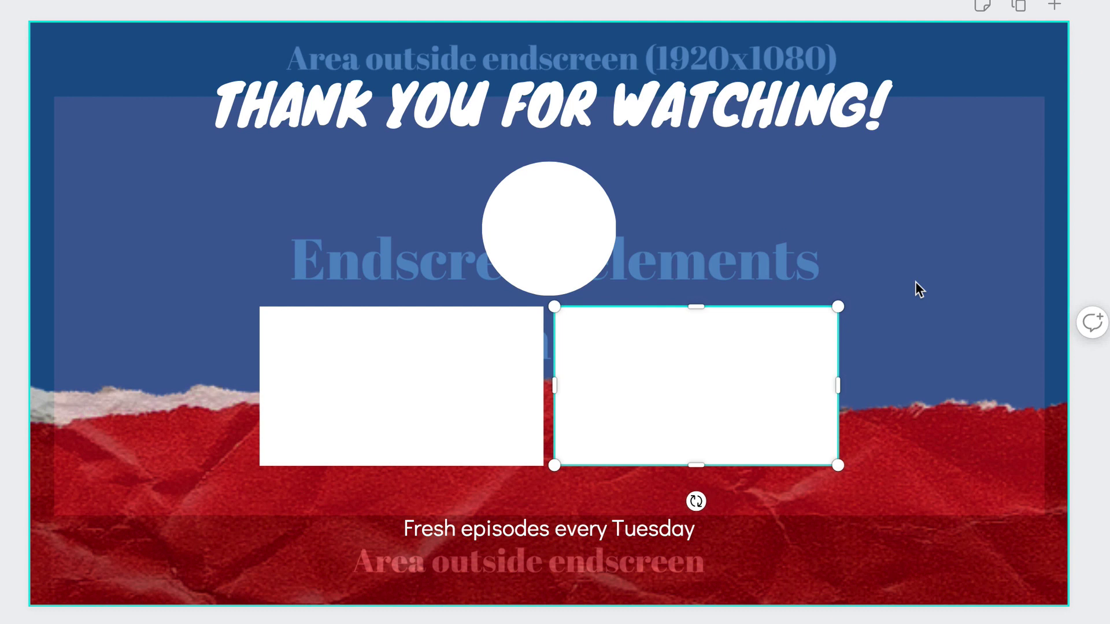
# Retype the 'Thank you for watching!' heading as 'WATCH THE NEXT VIDEO' and centre it
pyautogui.click(378, 106)
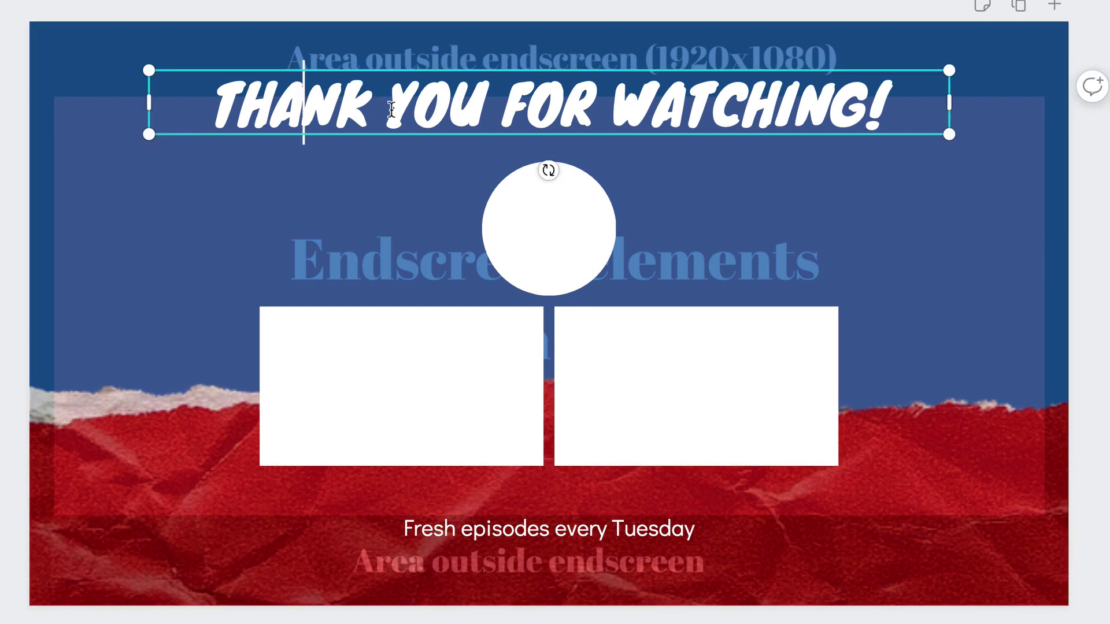
pyautogui.moveTo(223, 100); pyautogui.dragTo(555, 110)
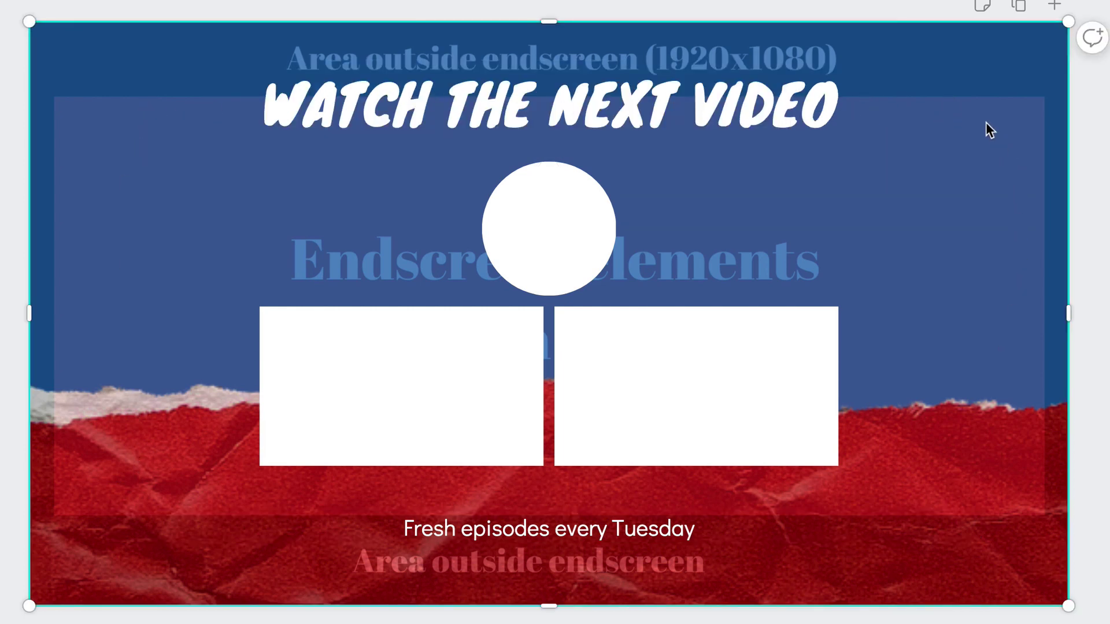
pyautogui.moveTo(595, 110); pyautogui.dragTo(580, 102)
# Move the white boxes apart, delete the 'Fresh episodes every Tuesday' tagline, set guide transparency to 0
pyautogui.click(553, 223)
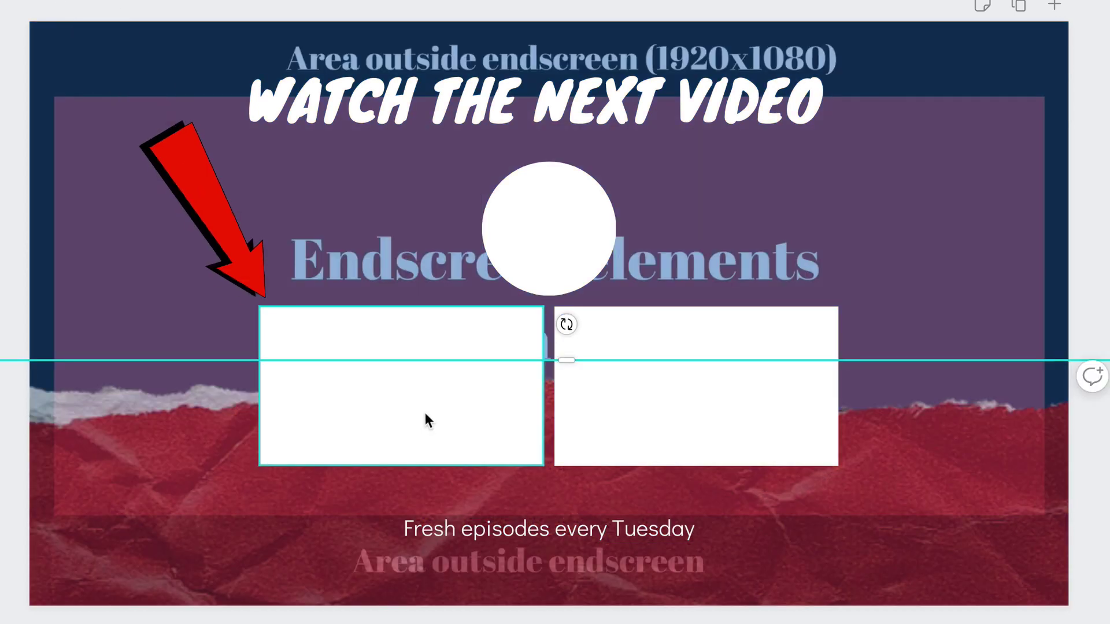
pyautogui.moveTo(423, 413); pyautogui.dragTo(347, 423)
pyautogui.click(718, 426)
pyautogui.moveTo(718, 426); pyautogui.dragTo(783, 441)
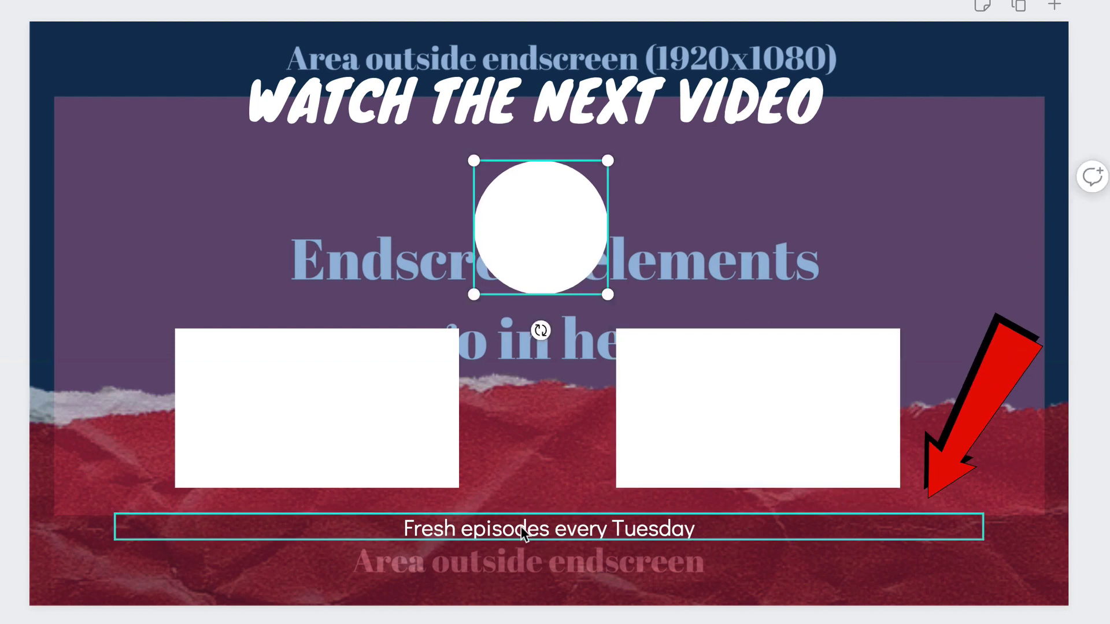
pyautogui.click(521, 526)
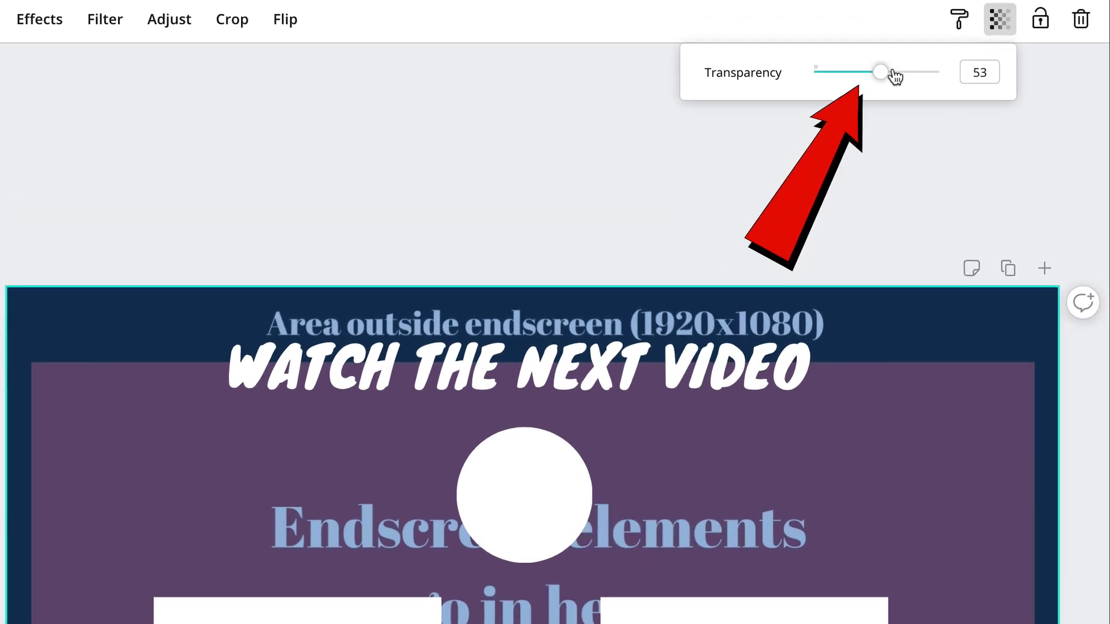
pyautogui.moveTo(882, 75); pyautogui.dragTo(798, 85)
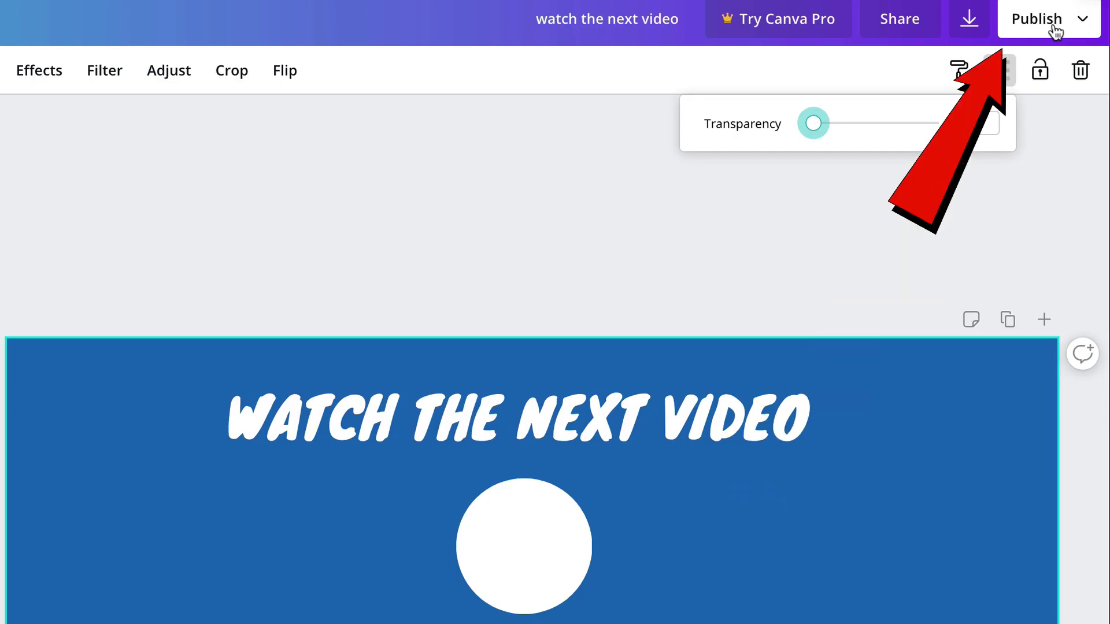
# Download the end card from Canva as a 1920 × 1080 PNG
pyautogui.click(1053, 26)
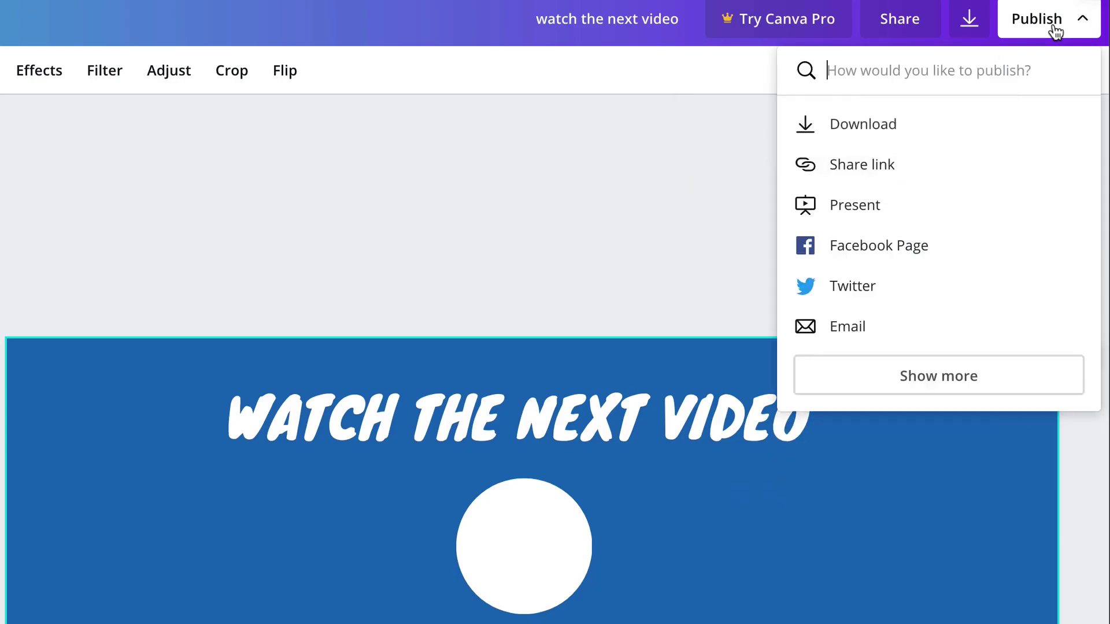
pyautogui.click(867, 127)
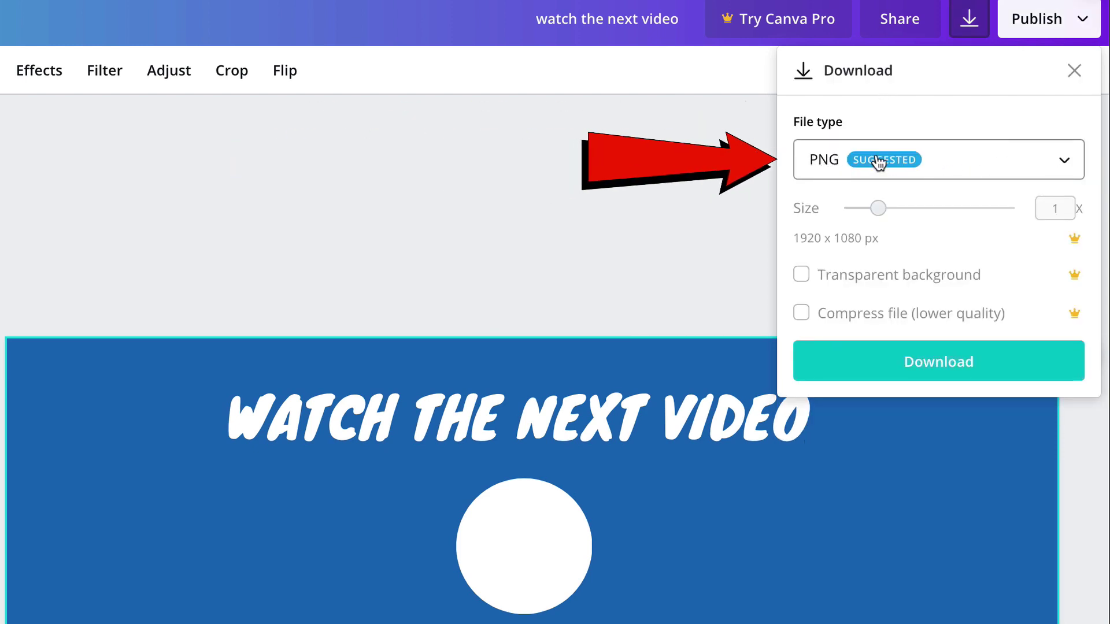
pyautogui.click(942, 368)
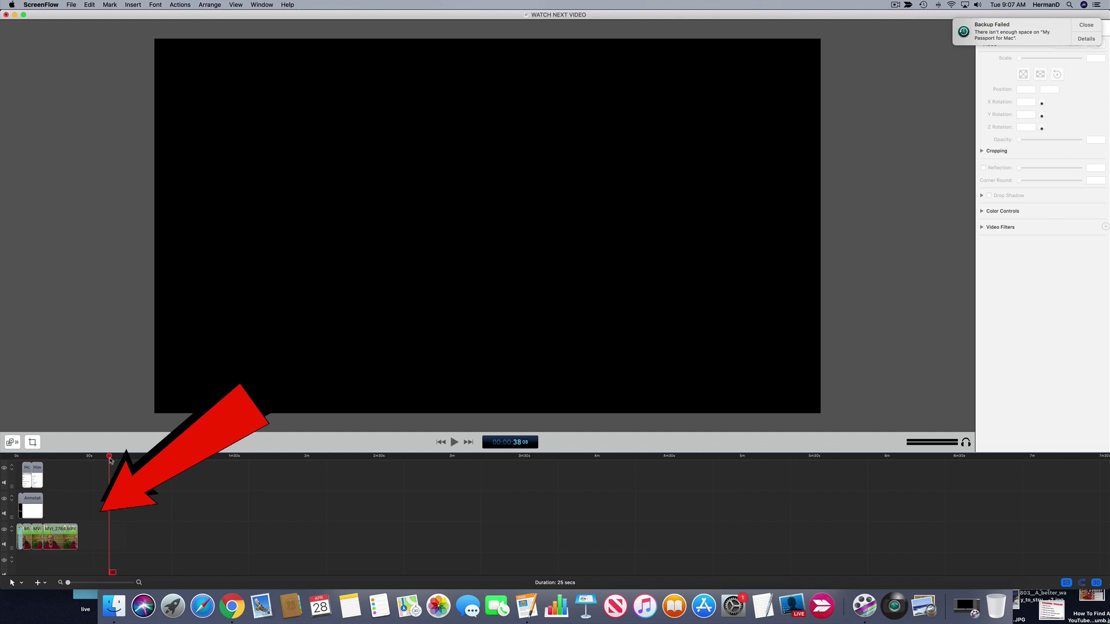
# Place 'watch the next video.png' on the ScreenFlow timeline right after the video clips
pyautogui.moveTo(110, 458); pyautogui.dragTo(78, 457)
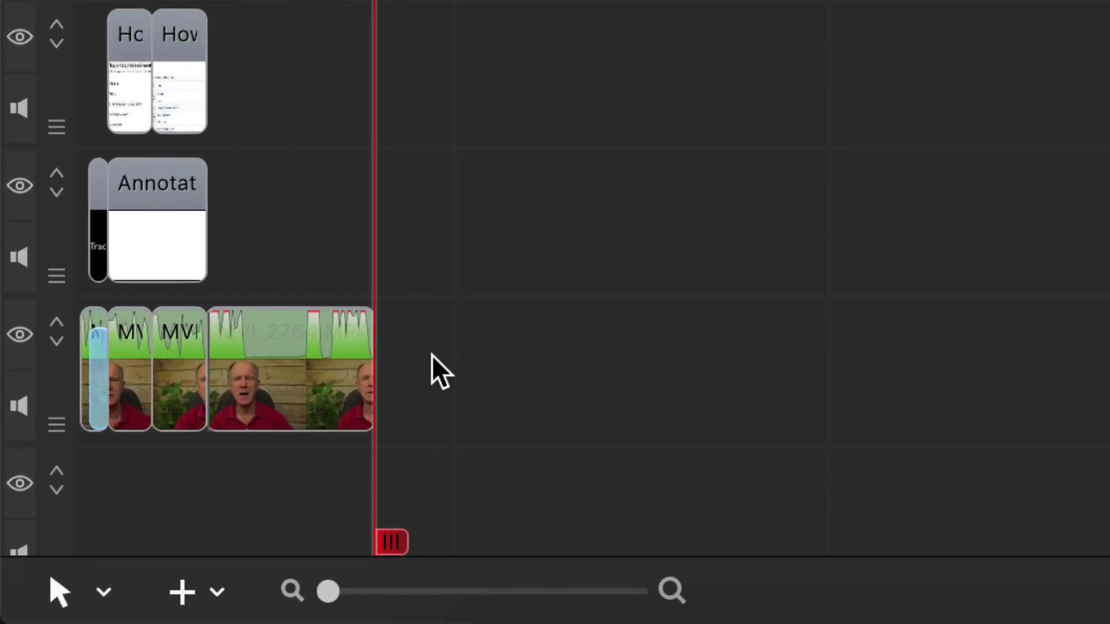
pyautogui.click(548, 541)
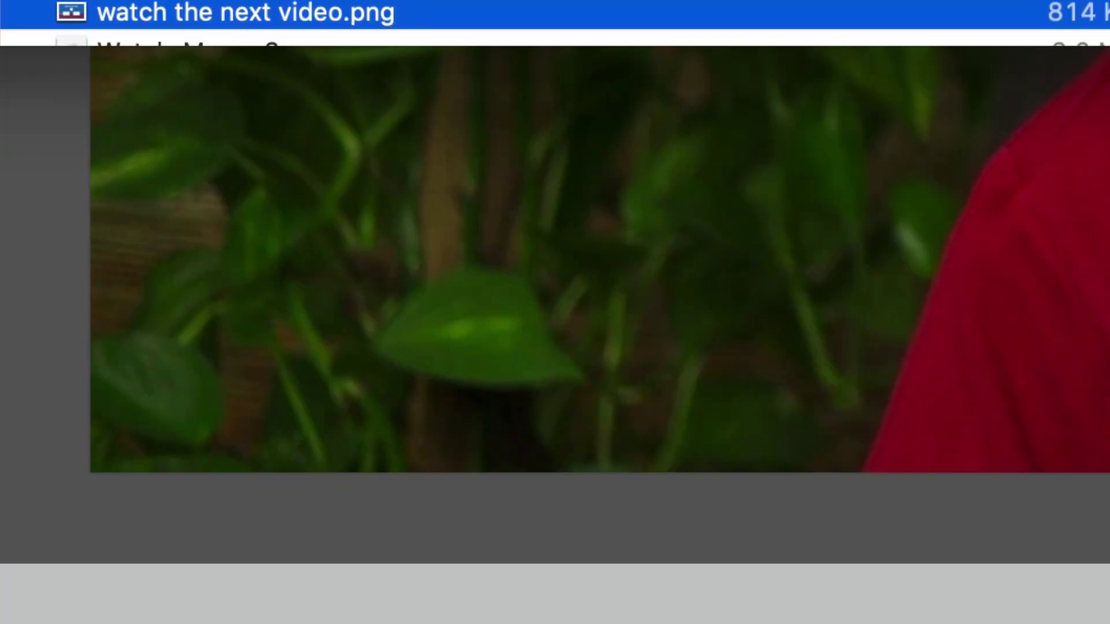
pyautogui.moveTo(350, 36); pyautogui.dragTo(453, 367)
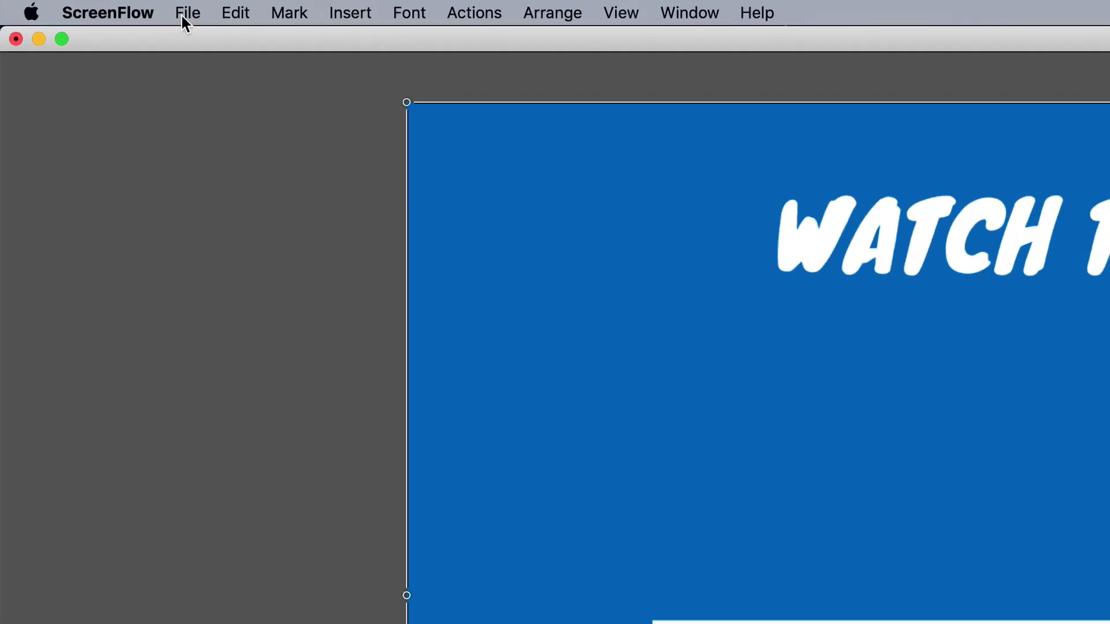
# Export the ScreenFlow project at 1920 x 1080, naming the file ENDCARD8.mp4
pyautogui.click(87, 7)
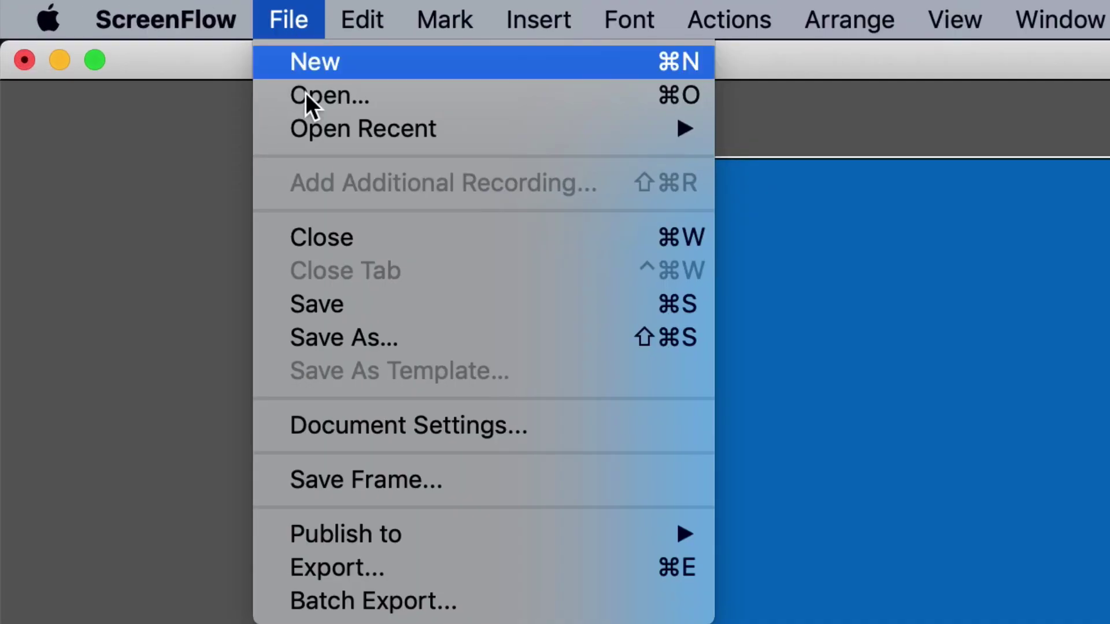
pyautogui.click(389, 564)
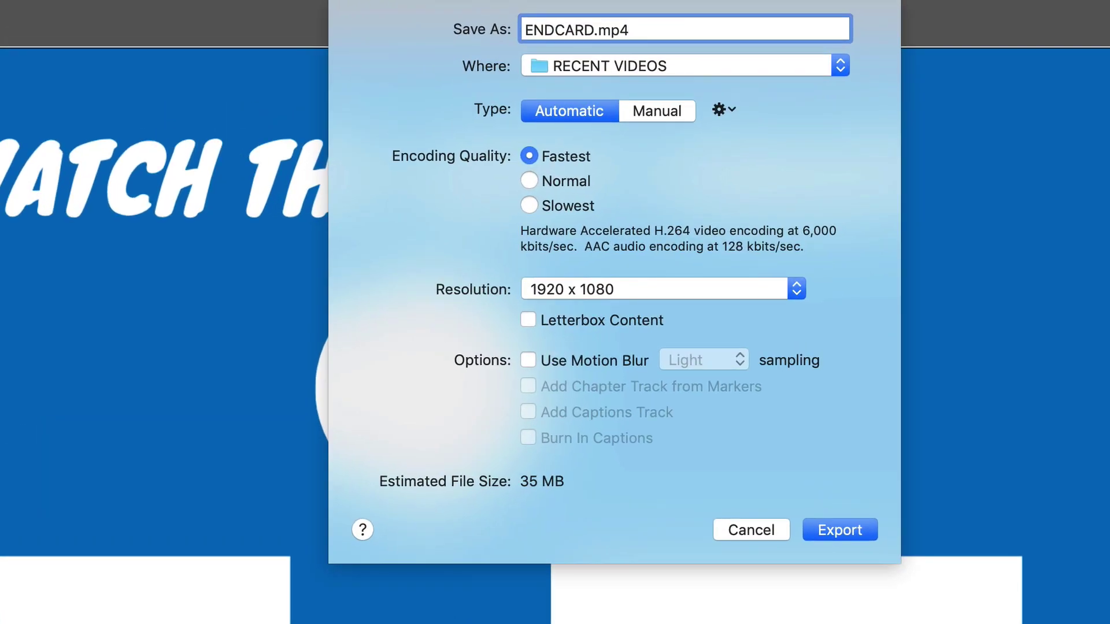
pyautogui.write('8')
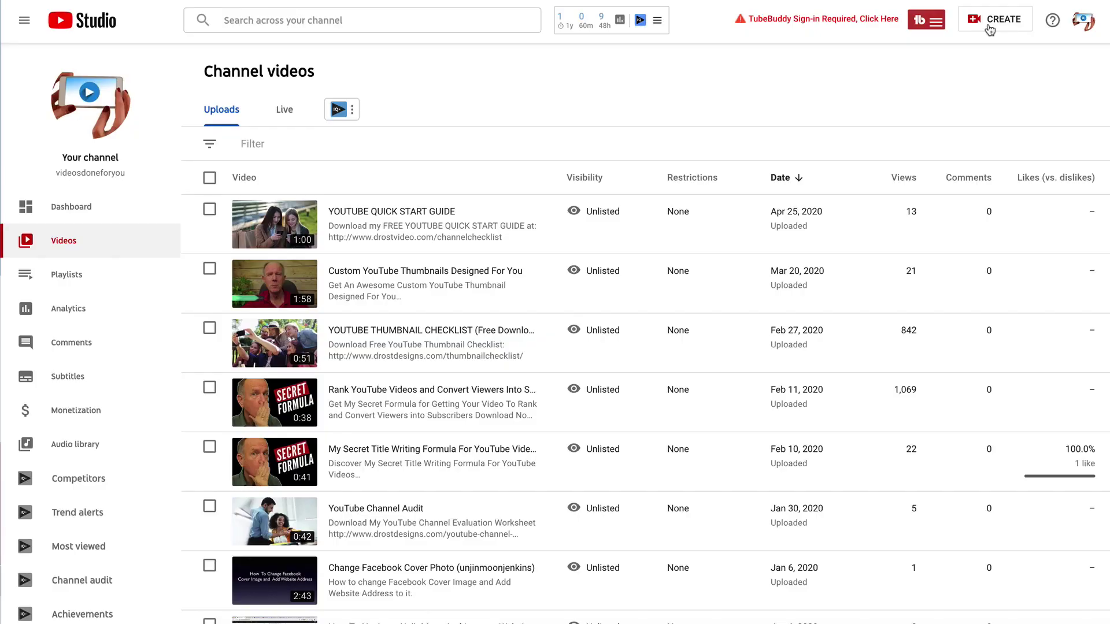
# Upload ENDCARD8.mp4 as a new video in YouTube Studio
pyautogui.click(1000, 24)
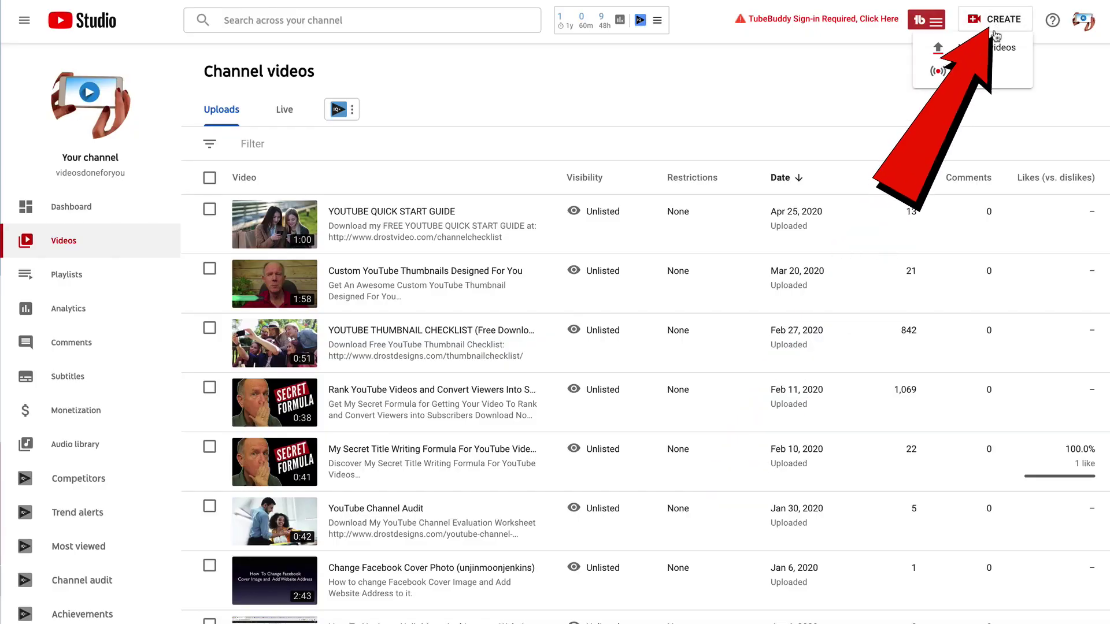
pyautogui.click(985, 46)
pyautogui.click(555, 476)
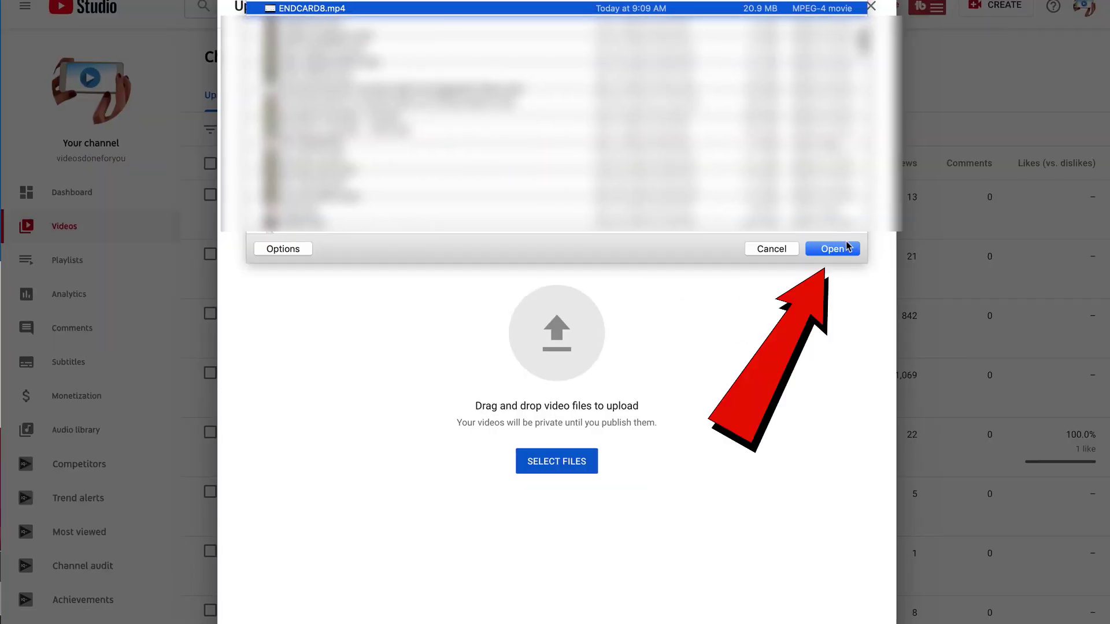
pyautogui.click(847, 248)
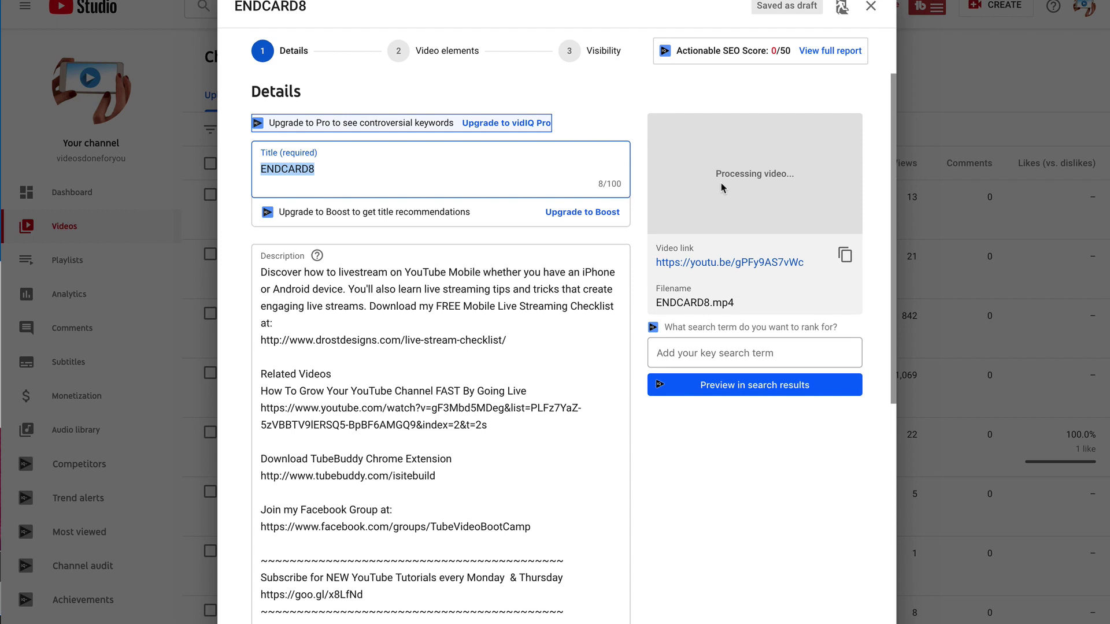
# Mark the video 'No, it's not made for kids' and advance to the Visibility step
pyautogui.click(863, 574)
pyautogui.click(255, 424)
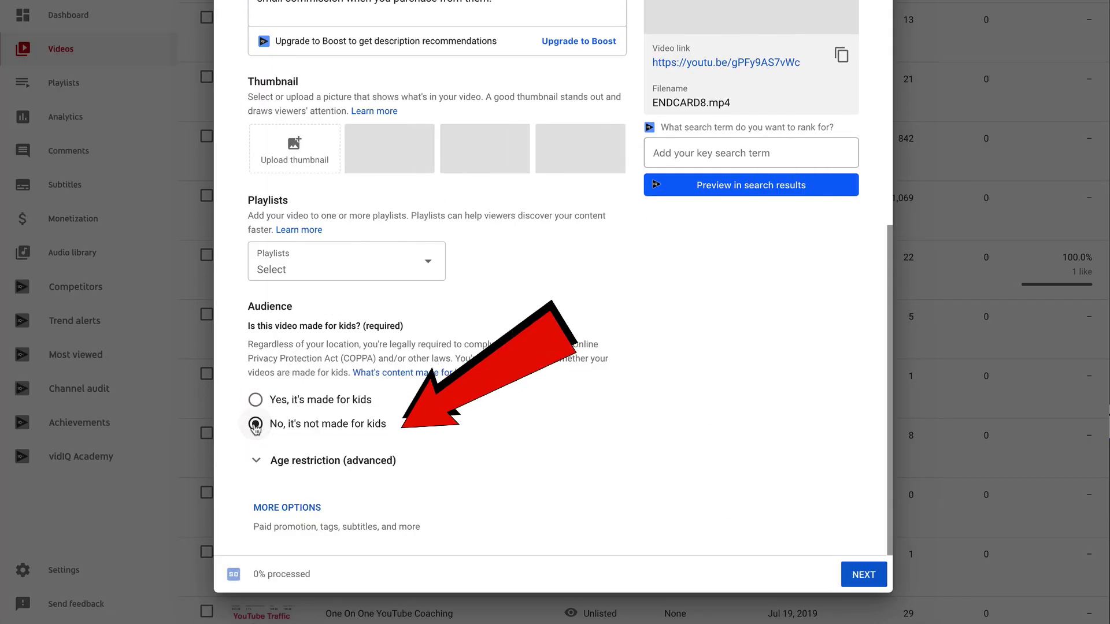
pyautogui.click(863, 574)
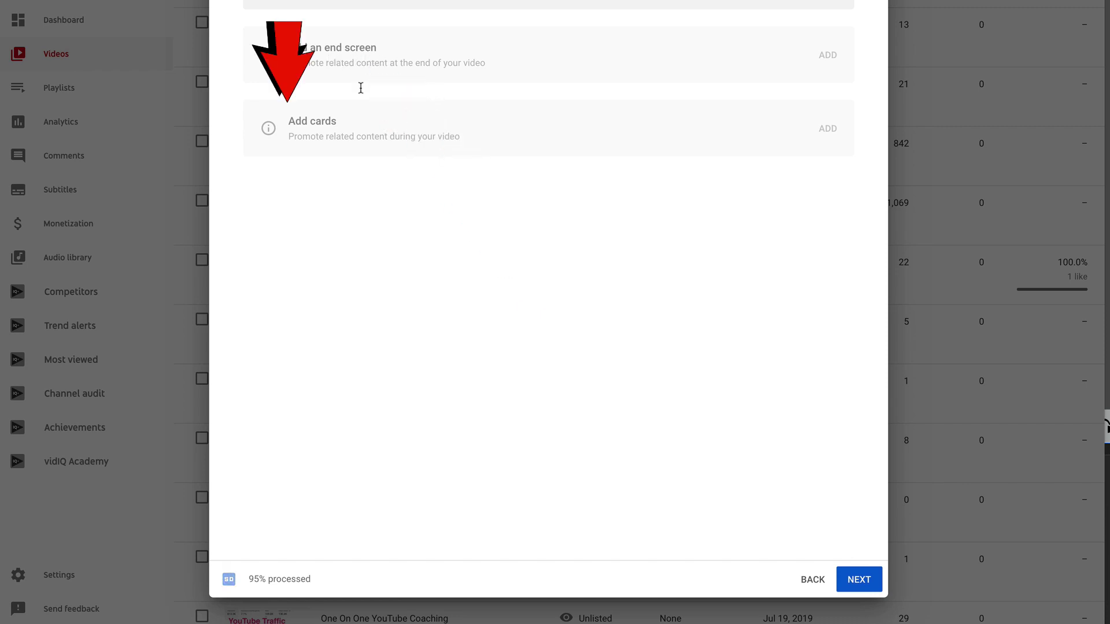
pyautogui.click(859, 580)
# Save the ENDCARD8 upload, then open its End screen editor from the video's details
pyautogui.click(865, 587)
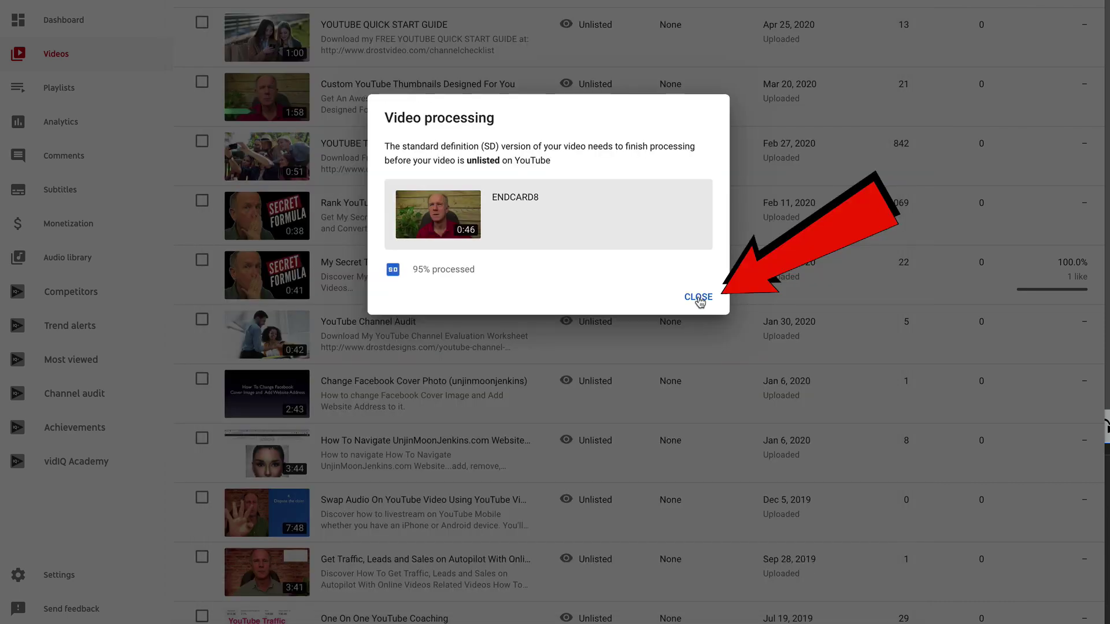
pyautogui.click(714, 439)
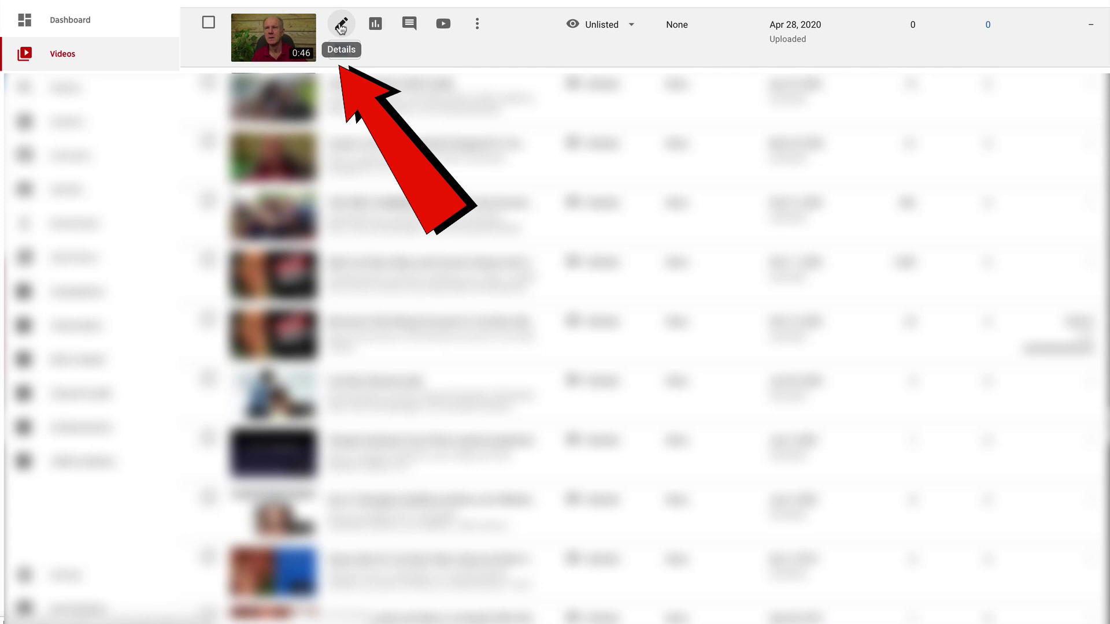
pyautogui.click(341, 27)
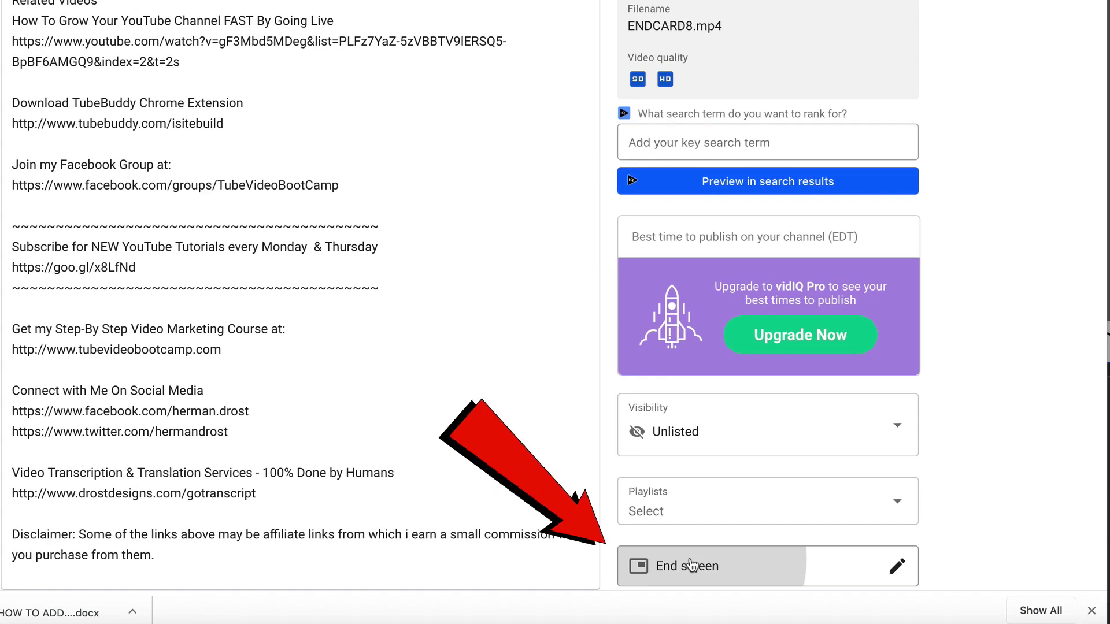
pyautogui.click(674, 587)
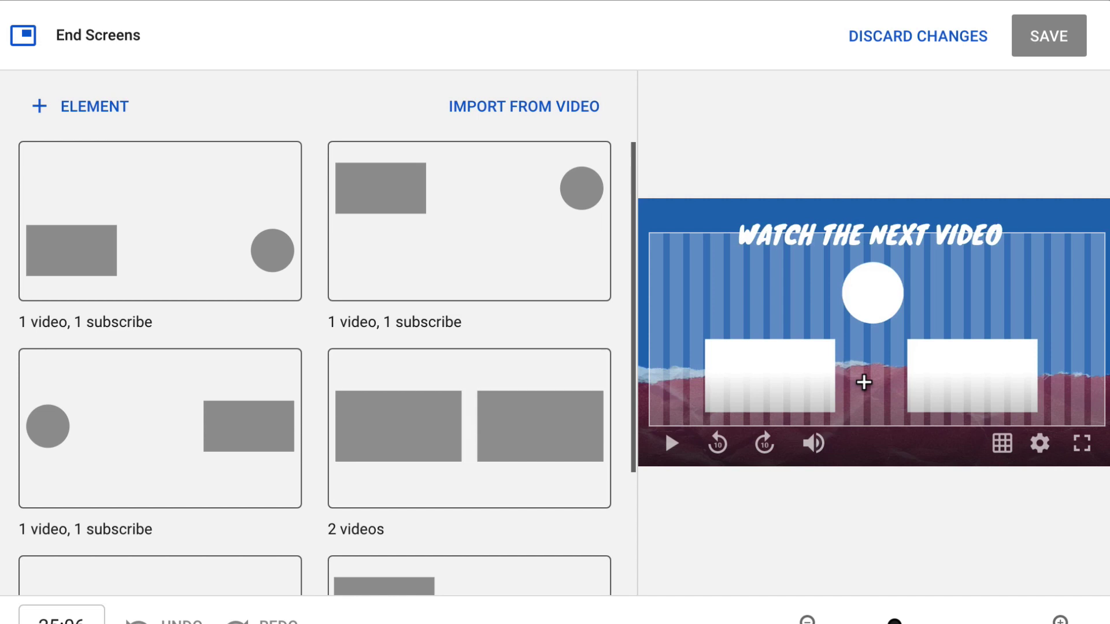
# Apply the '1 video, 1 playlist, 1 subscribe' layout and drag its elements onto the card's circle and boxes
pyautogui.scroll(-3, 411, 462)
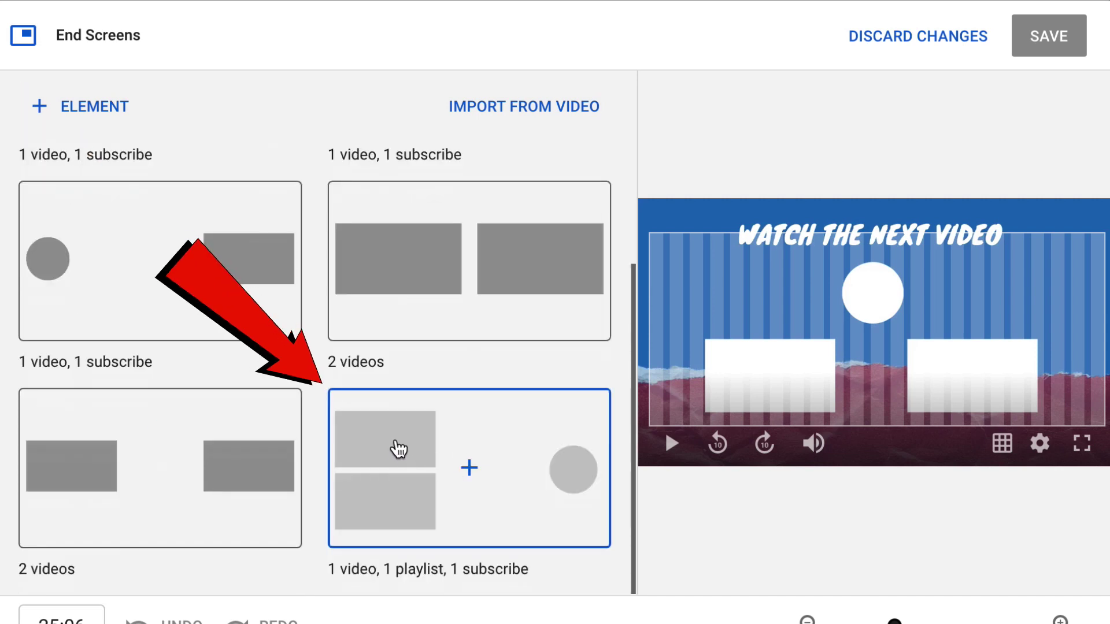
pyautogui.click(397, 448)
pyautogui.moveTo(1031, 292); pyautogui.dragTo(837, 258)
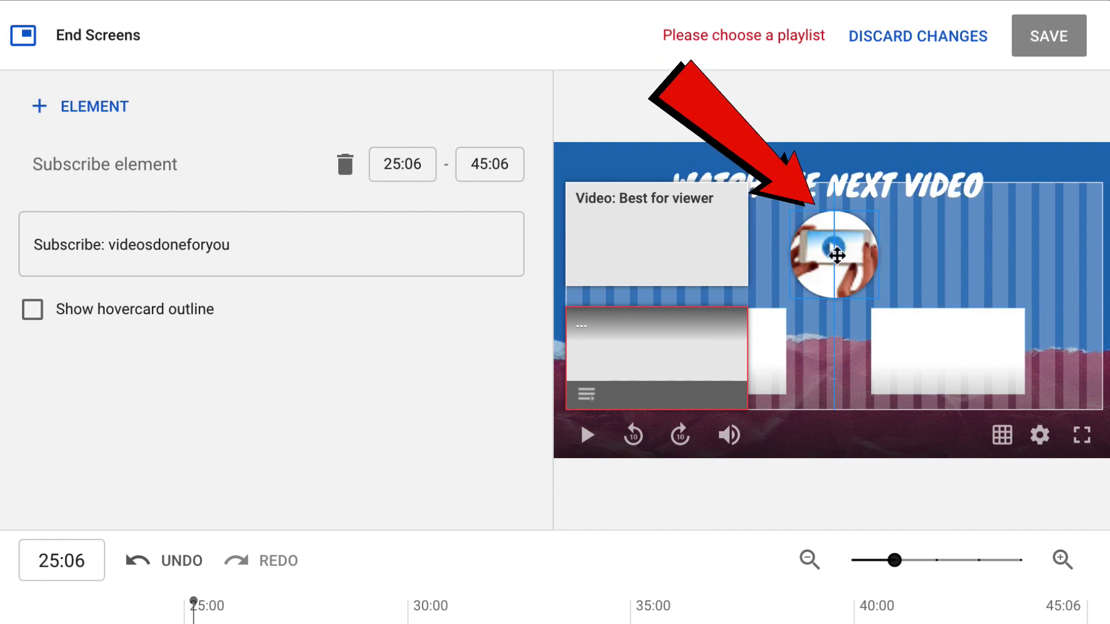
pyautogui.moveTo(659, 347); pyautogui.dragTo(940, 344)
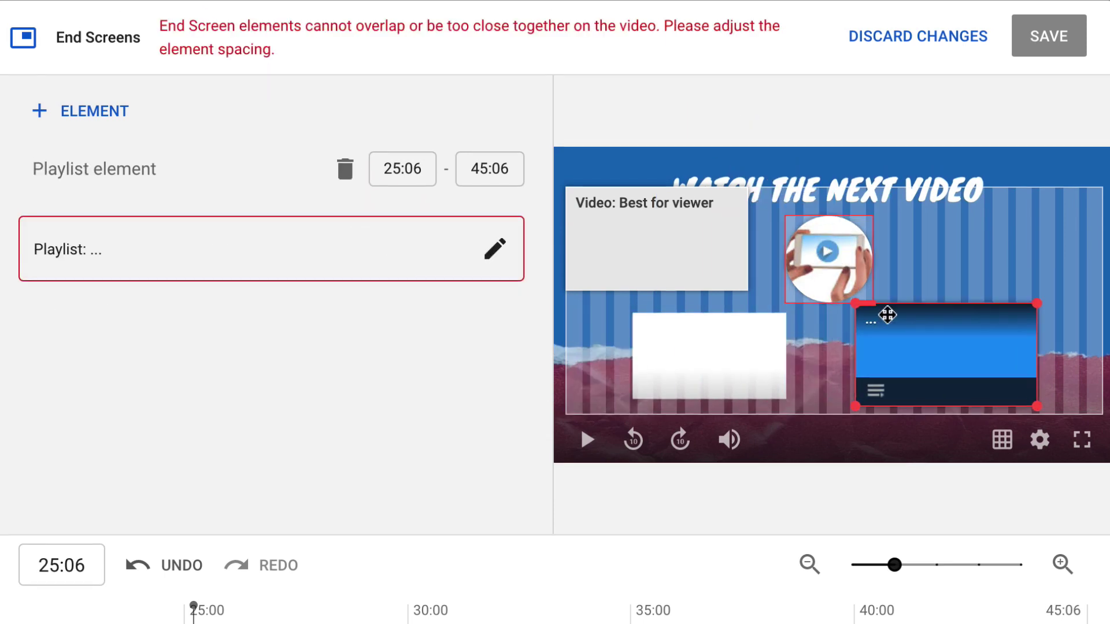
pyautogui.moveTo(662, 228); pyautogui.dragTo(720, 332)
# Toggle the grid overlay off and back on, then snap Best for viewer onto the left white box
pyautogui.click(1002, 439)
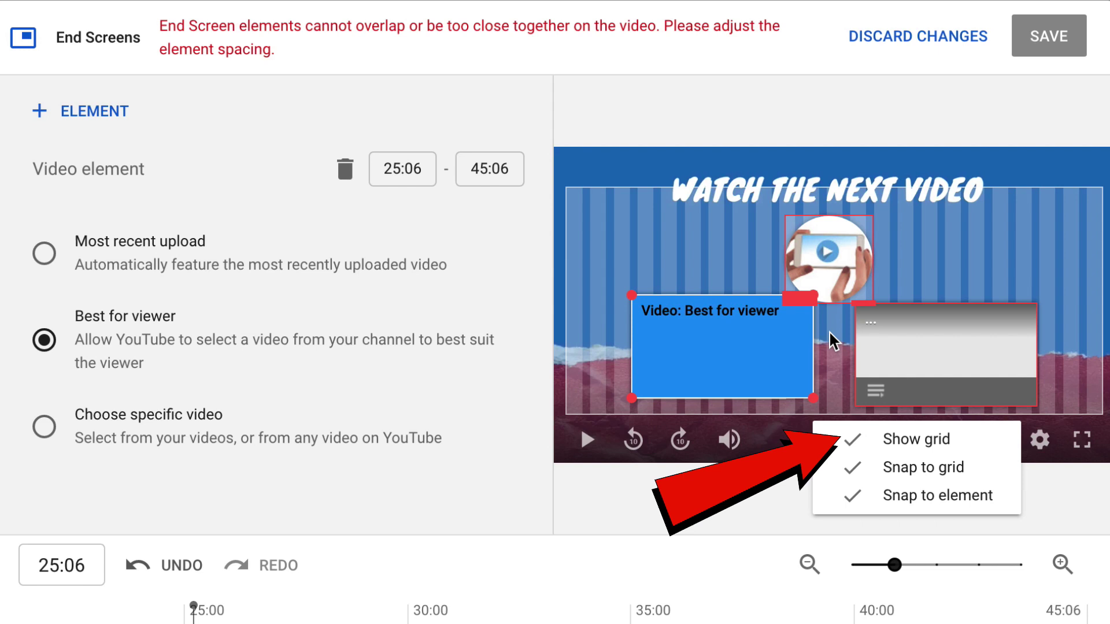
pyautogui.click(891, 440)
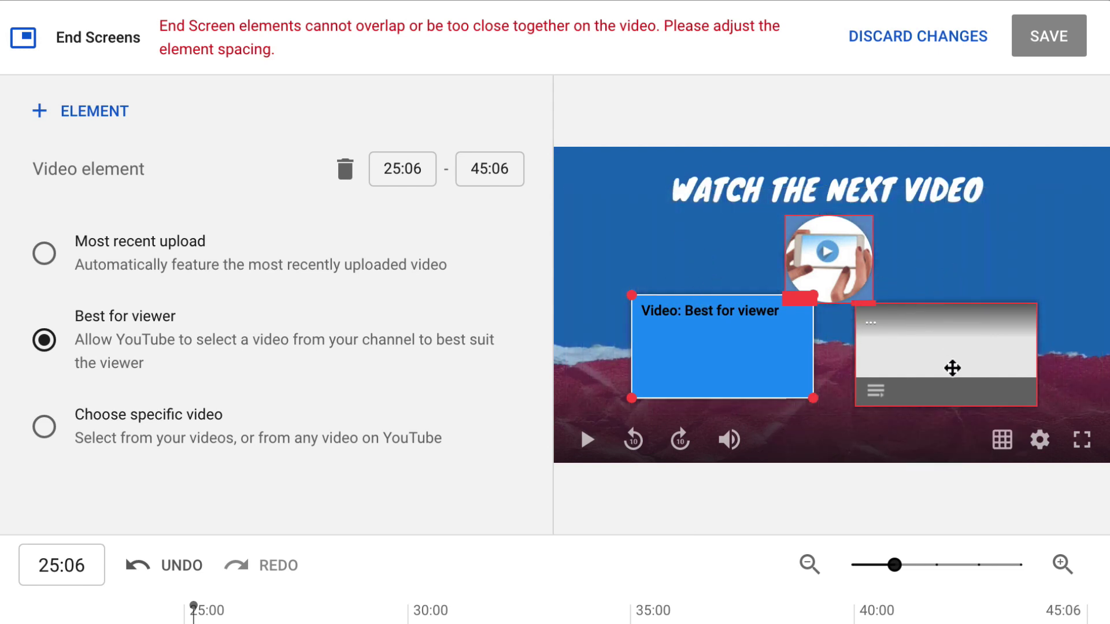
pyautogui.click(998, 454)
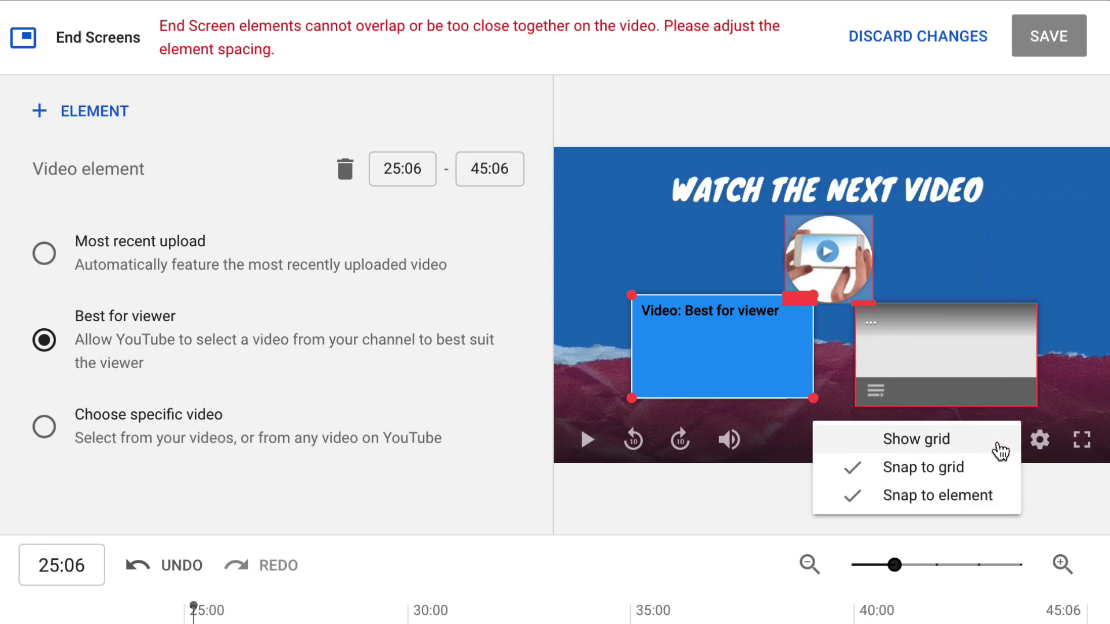
pyautogui.click(933, 440)
pyautogui.moveTo(768, 346); pyautogui.dragTo(775, 374)
# Nudge the playlist element slightly right, then switch the video element to a specific video
pyautogui.click(929, 367)
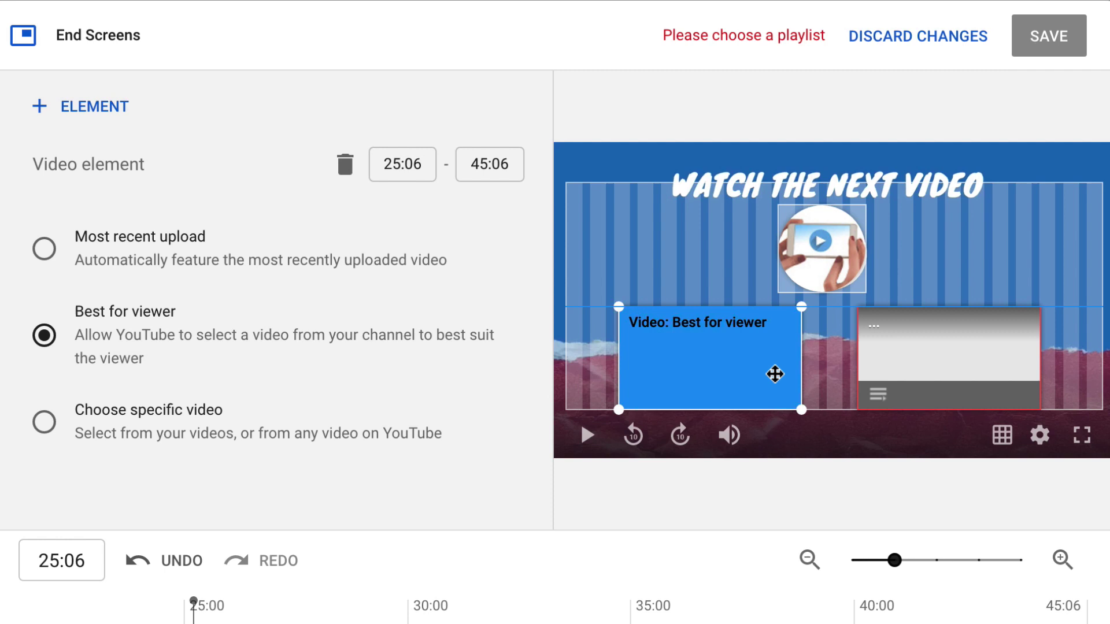
pyautogui.moveTo(880, 366); pyautogui.dragTo(888, 366)
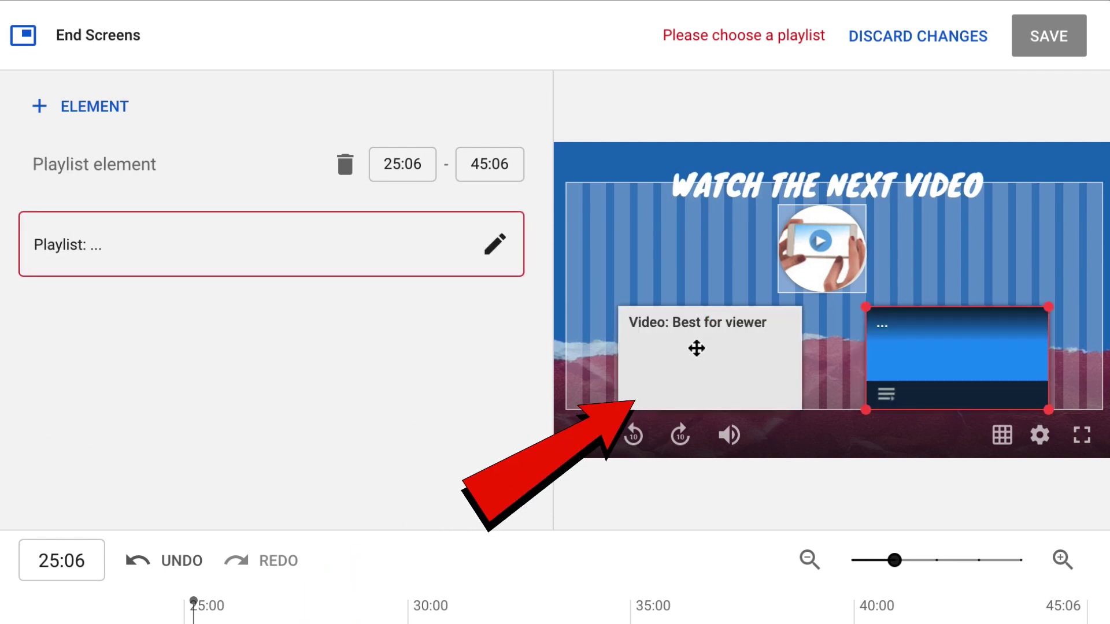
pyautogui.click(688, 352)
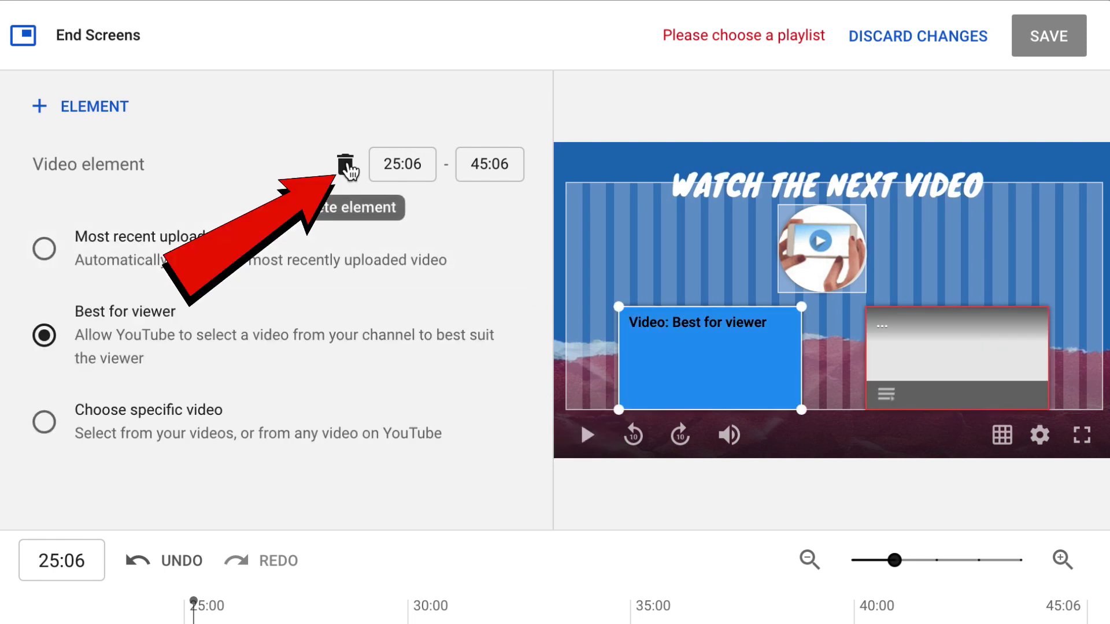
pyautogui.click(43, 423)
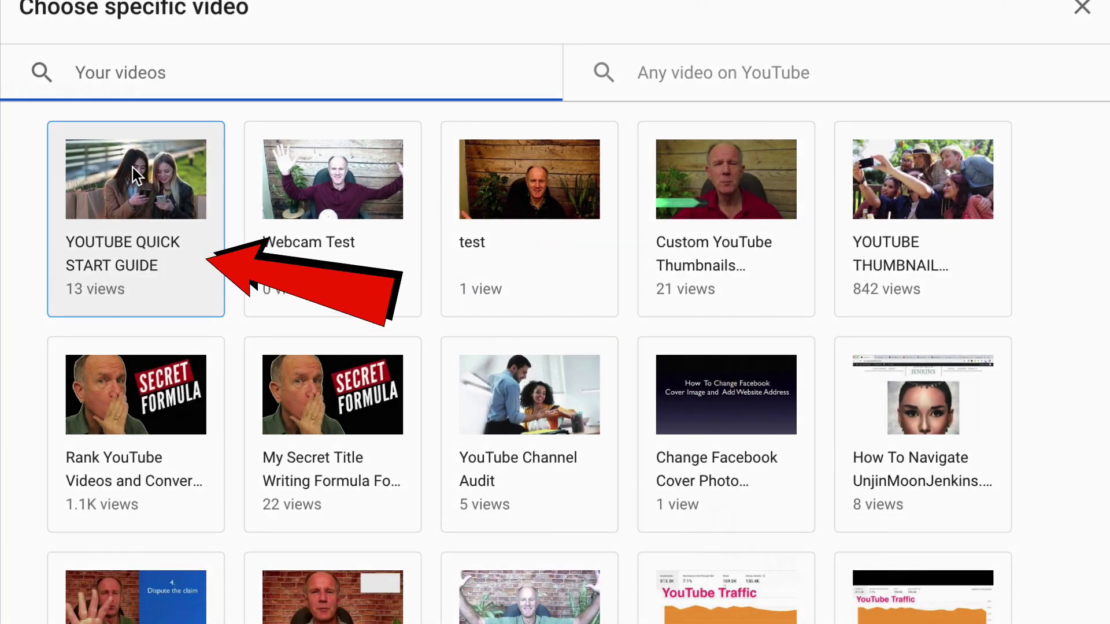
# Feature 'YOUTUBE QUICK START GUIDE' in the video element, then select the playlist element
pyautogui.click(133, 167)
pyautogui.click(998, 448)
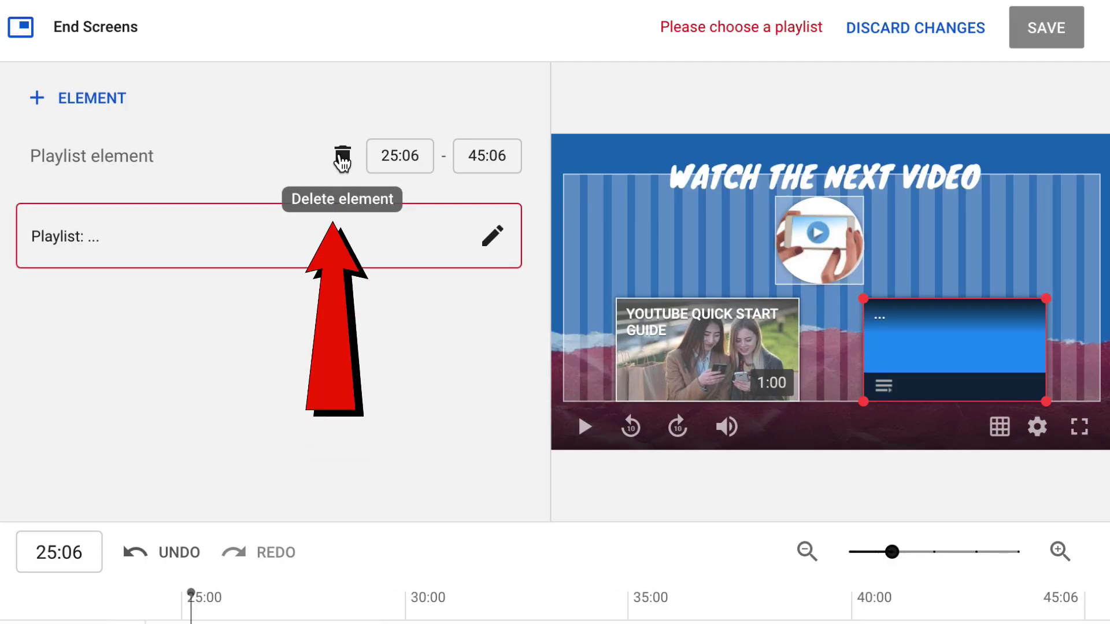
# Delete the playlist element, keep Best for viewer, and add a video element in the empty slot
pyautogui.click(342, 160)
pyautogui.click(42, 326)
pyautogui.click(958, 355)
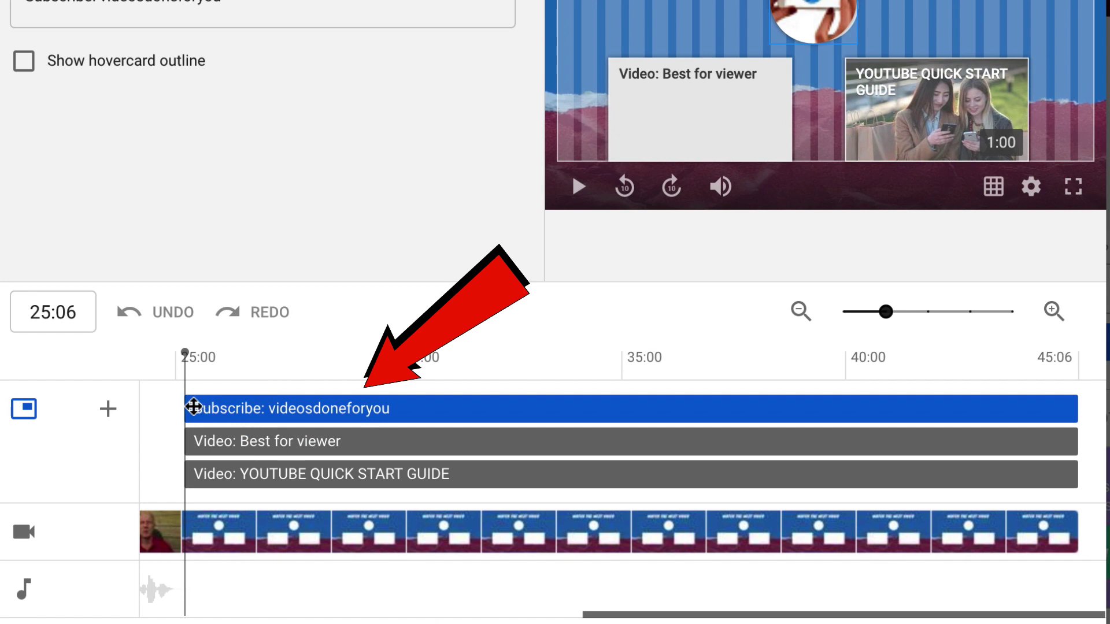
# Delay the YOUTUBE QUICK START GUIDE element's start and start the subscribe element at 33:29
pyautogui.moveTo(190, 407)
pyautogui.mouseDown()
pyautogui.moveTo(347, 407)
pyautogui.moveTo(186, 406)
pyautogui.mouseUp()
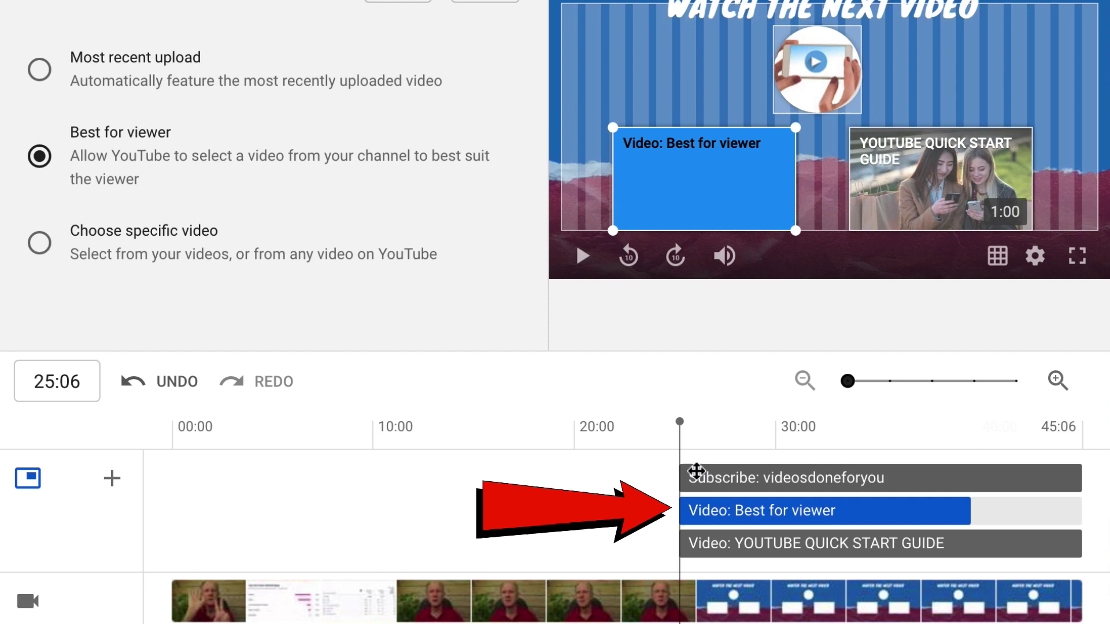
pyautogui.click(687, 475)
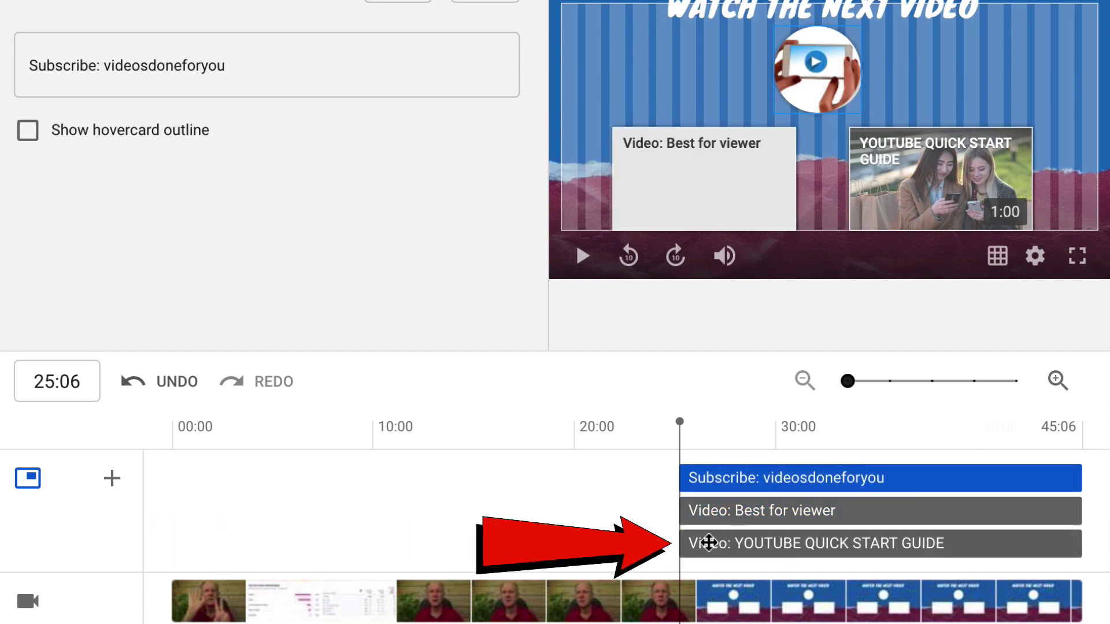
pyautogui.moveTo(687, 542); pyautogui.dragTo(759, 541)
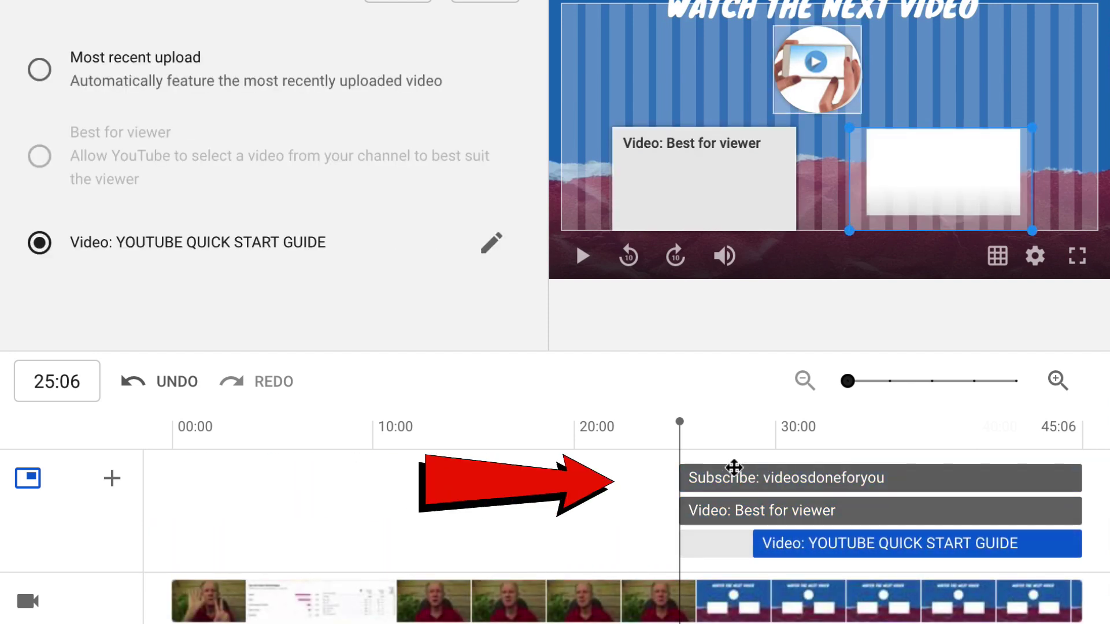
pyautogui.moveTo(682, 474); pyautogui.dragTo(815, 479)
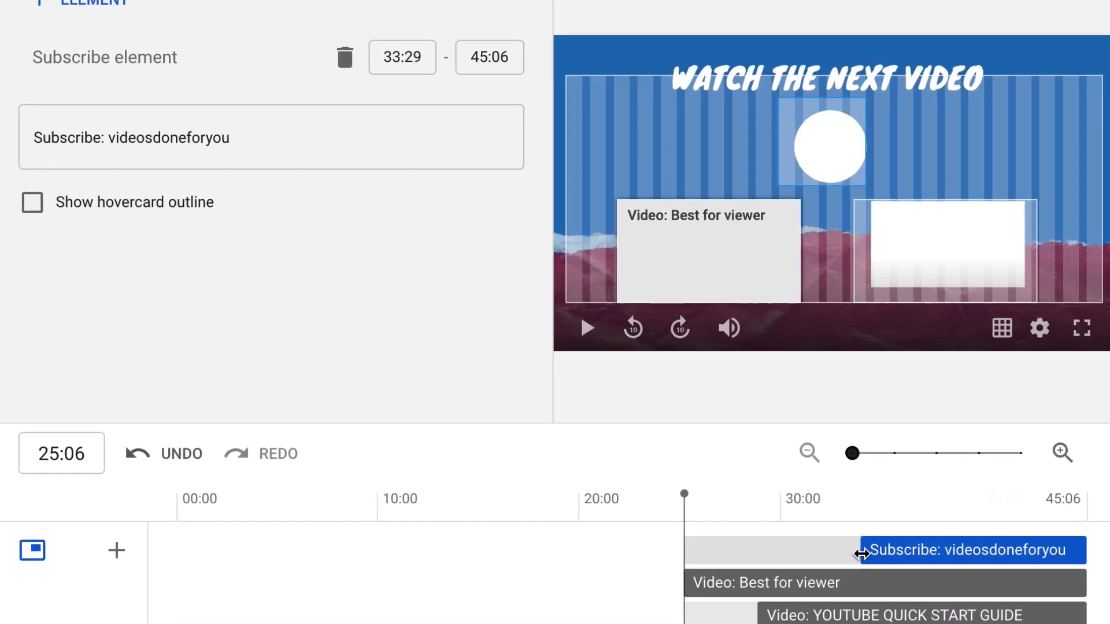